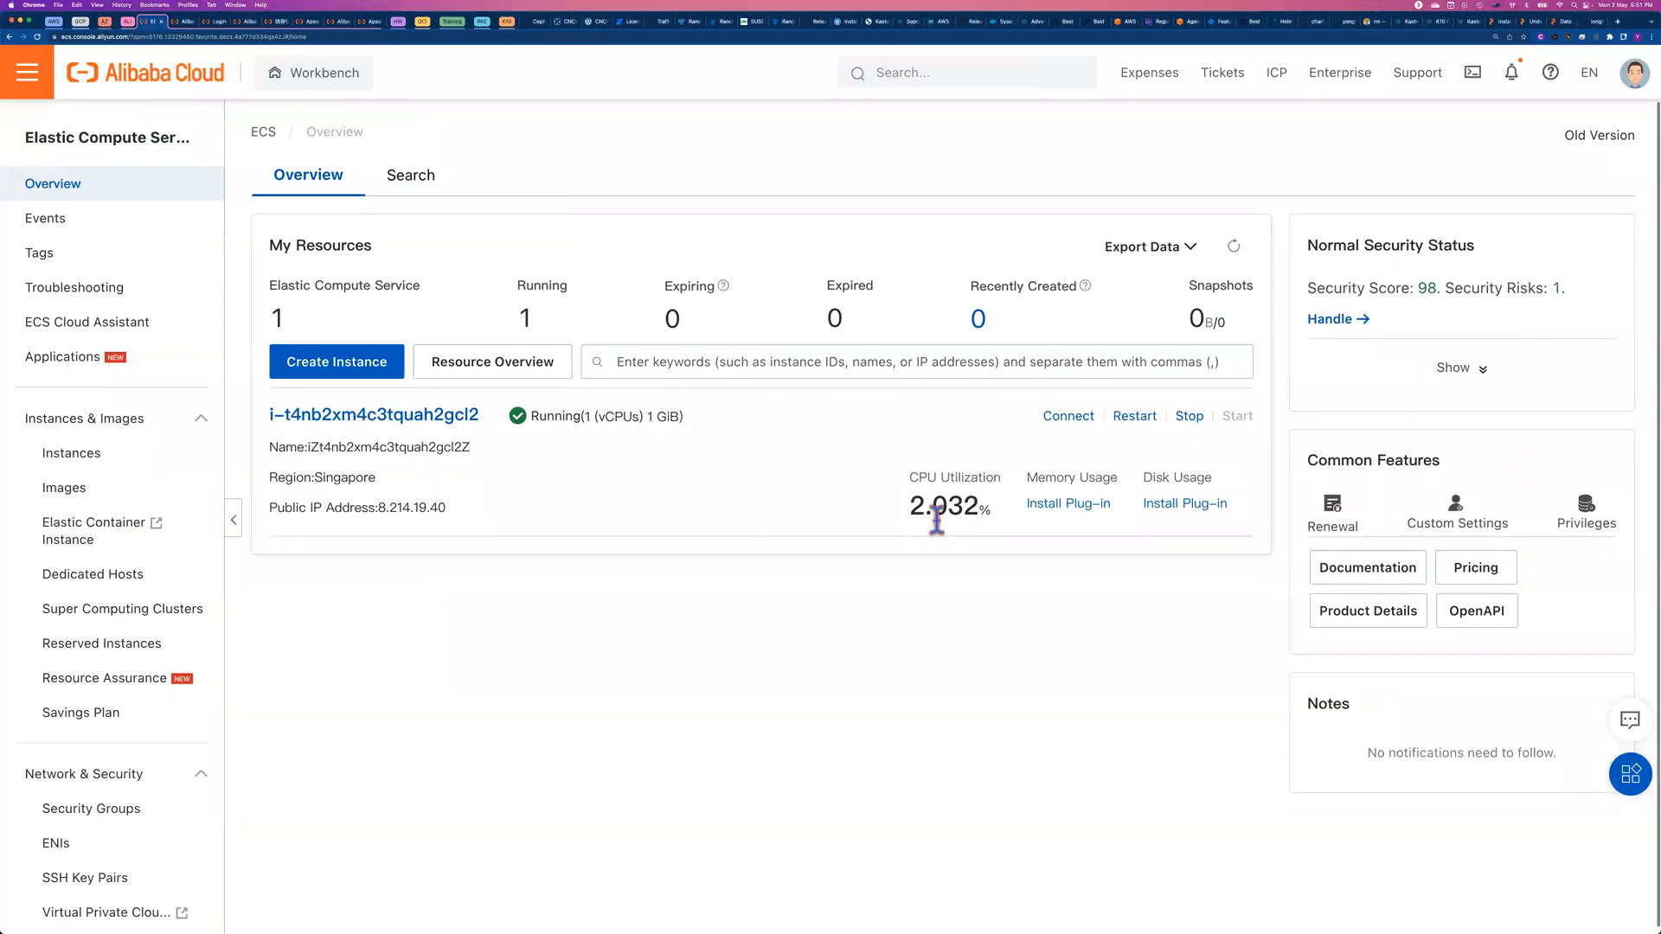
pyautogui.scroll(1, 861, 536)
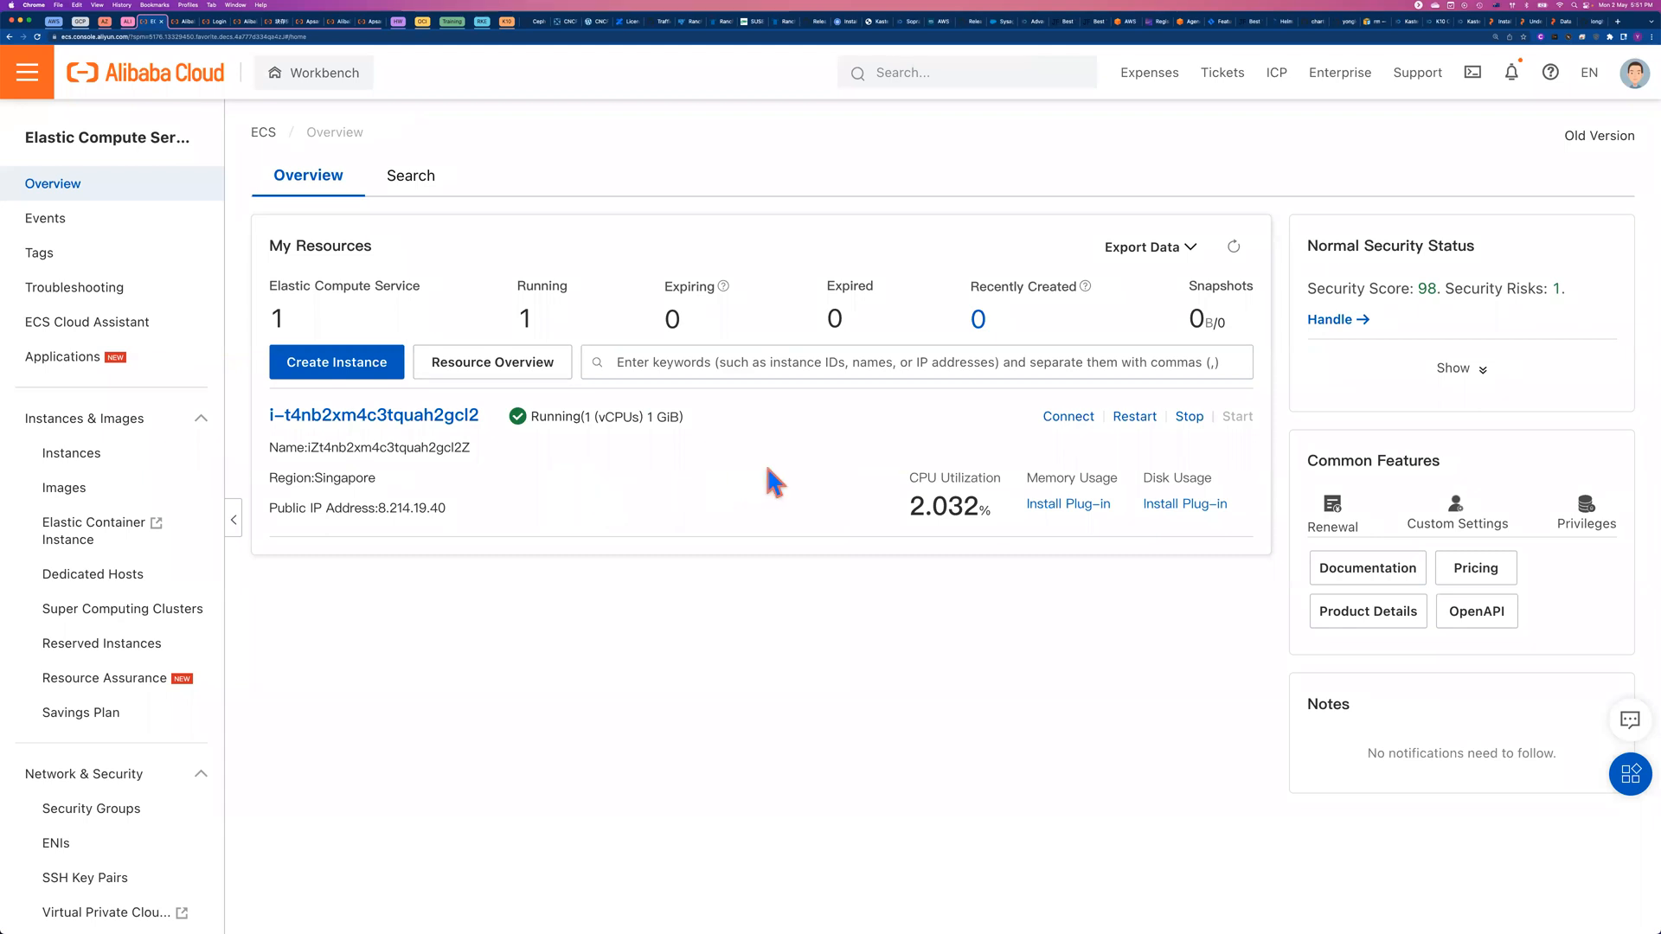
# Step: Switch to the VS Code window with the rancher4yong1.sh install script
pyautogui.hotkey('ctrl', 'Right')
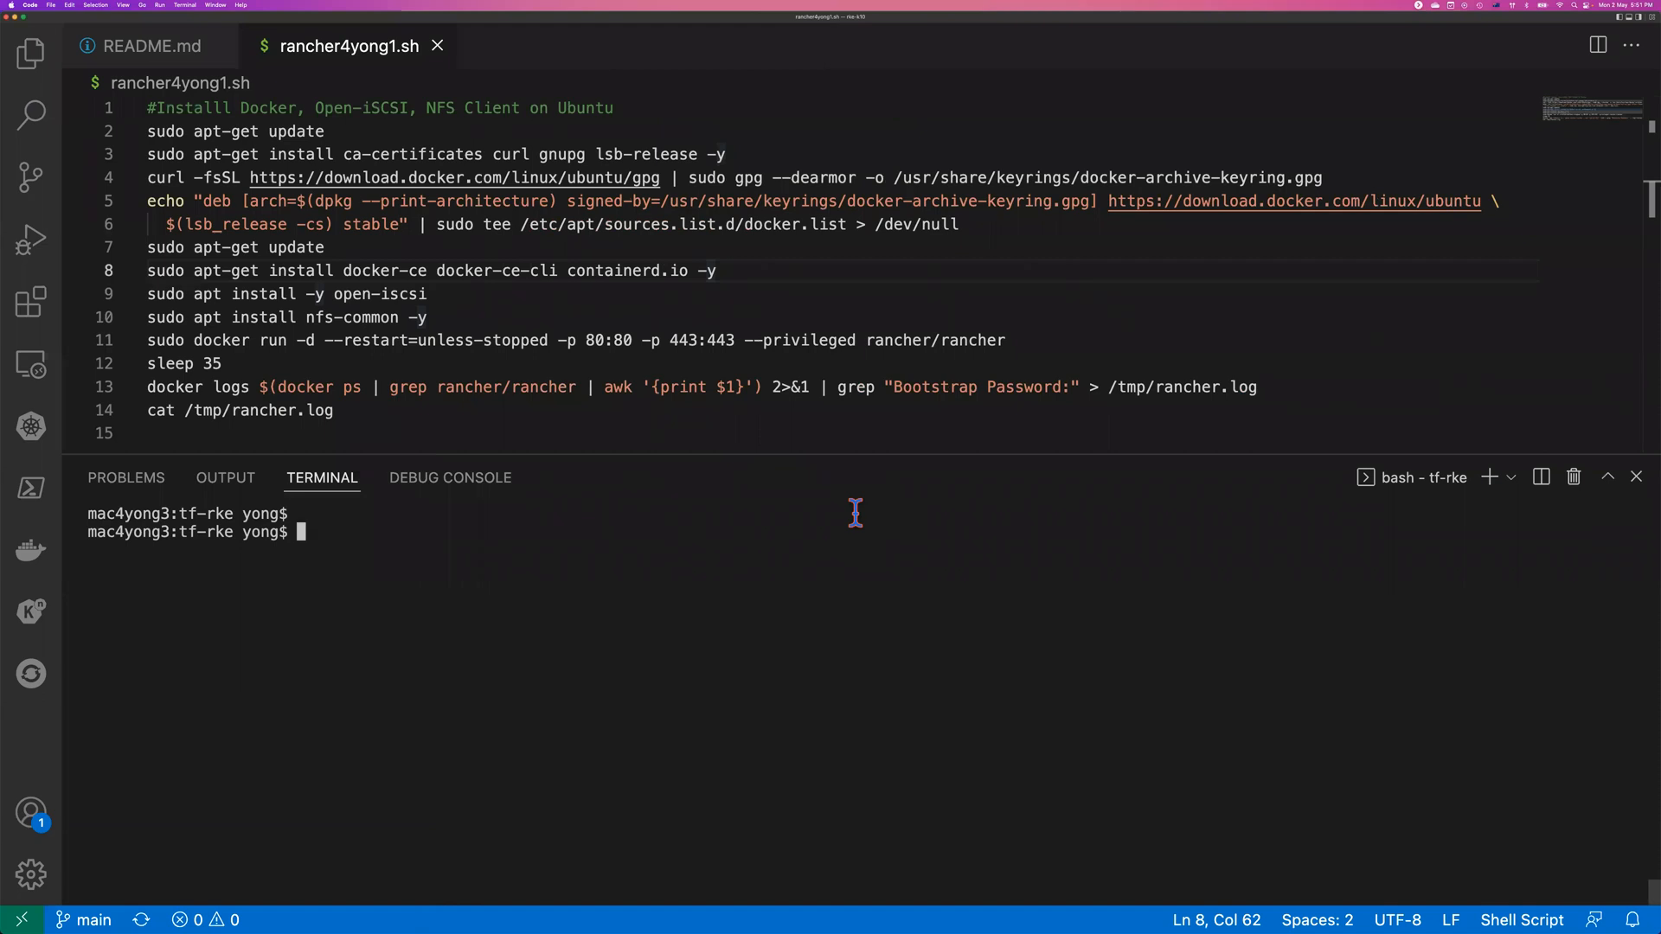
pyautogui.write('./tf-e')
pyautogui.write('ep')
# Step: Run ./tf-deploy.sh in the terminal so Terraform starts creating resources
pyautogui.press('Tab')
pyautogui.press('Return')
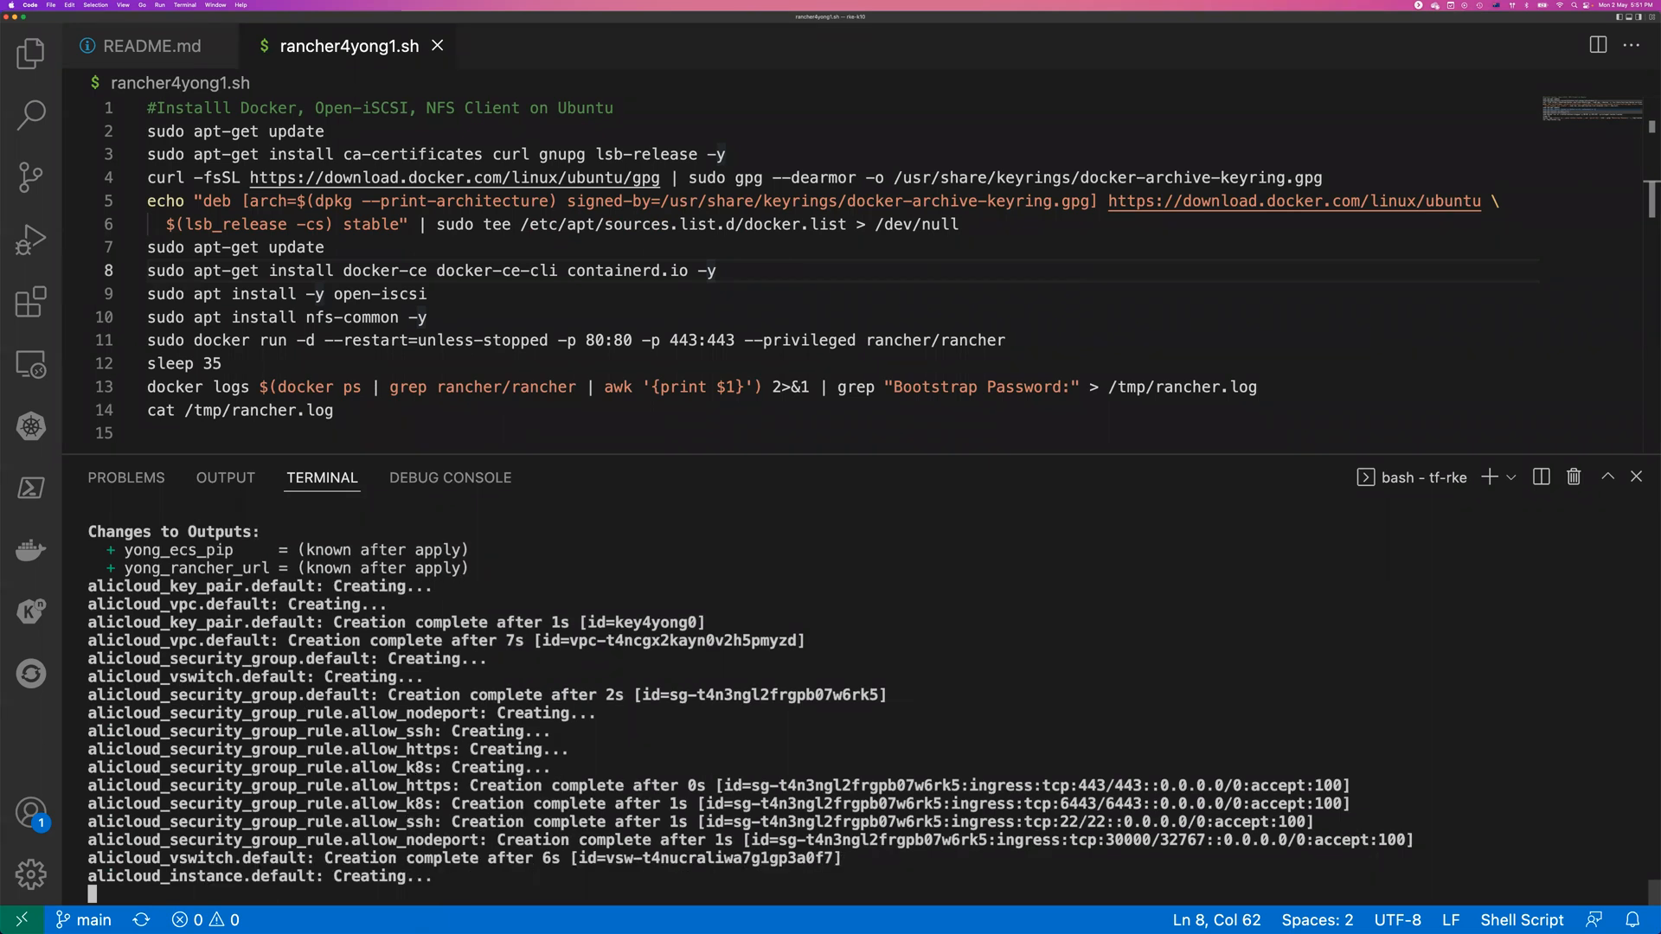
pyautogui.press('super+shift+p')
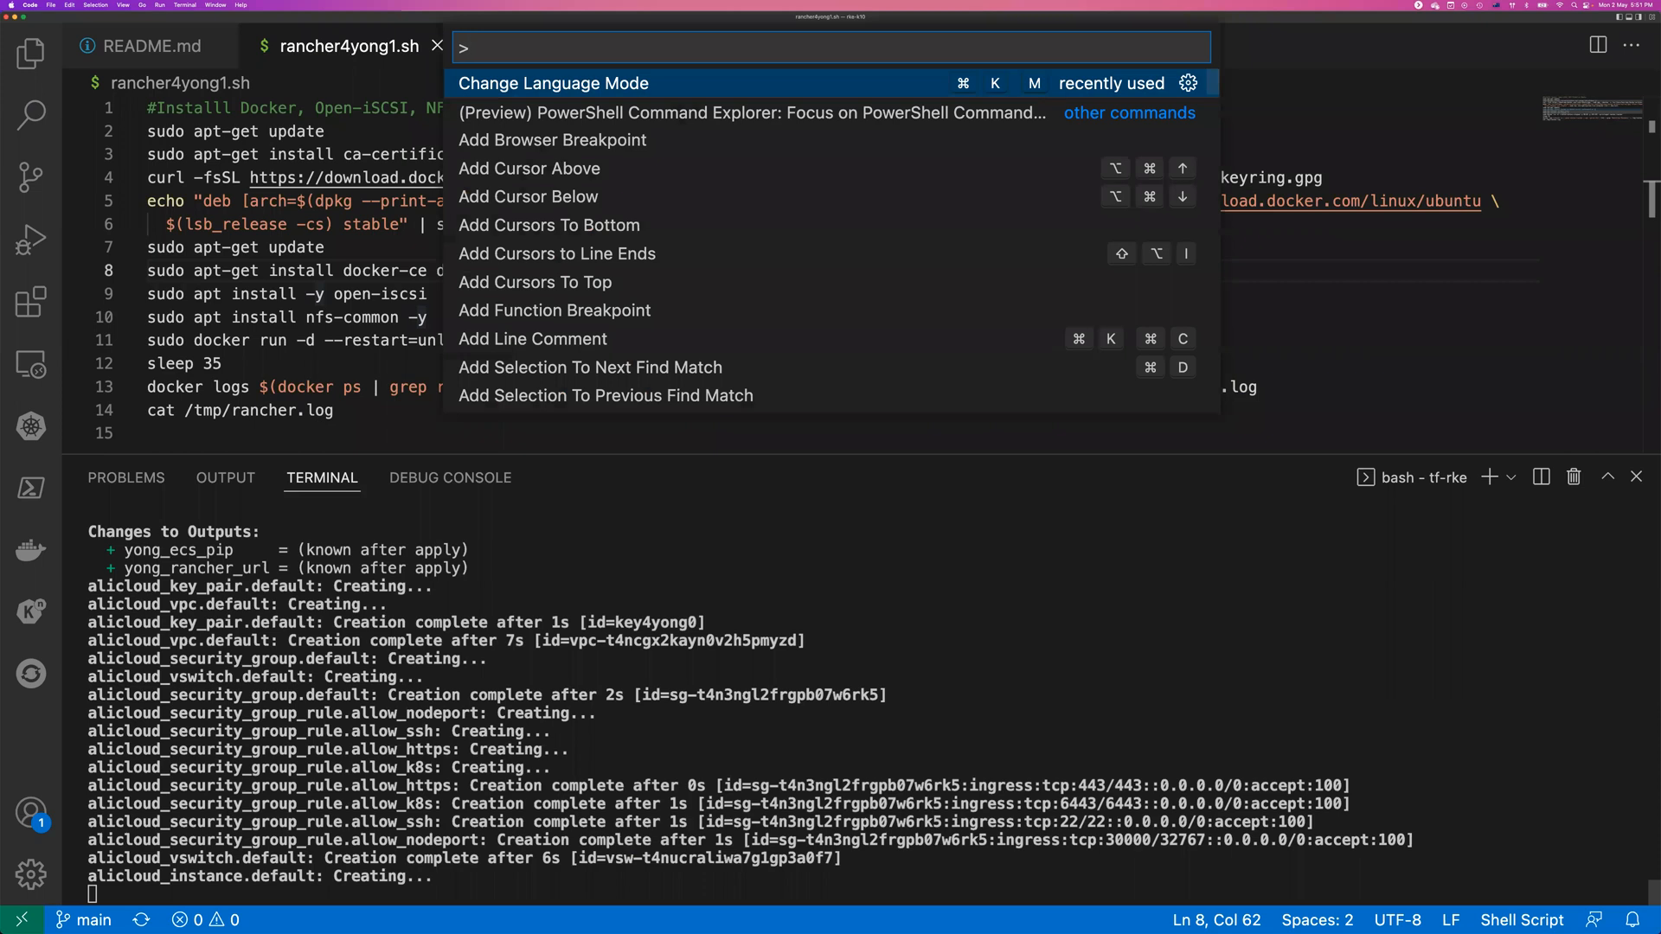
pyautogui.press('Escape')
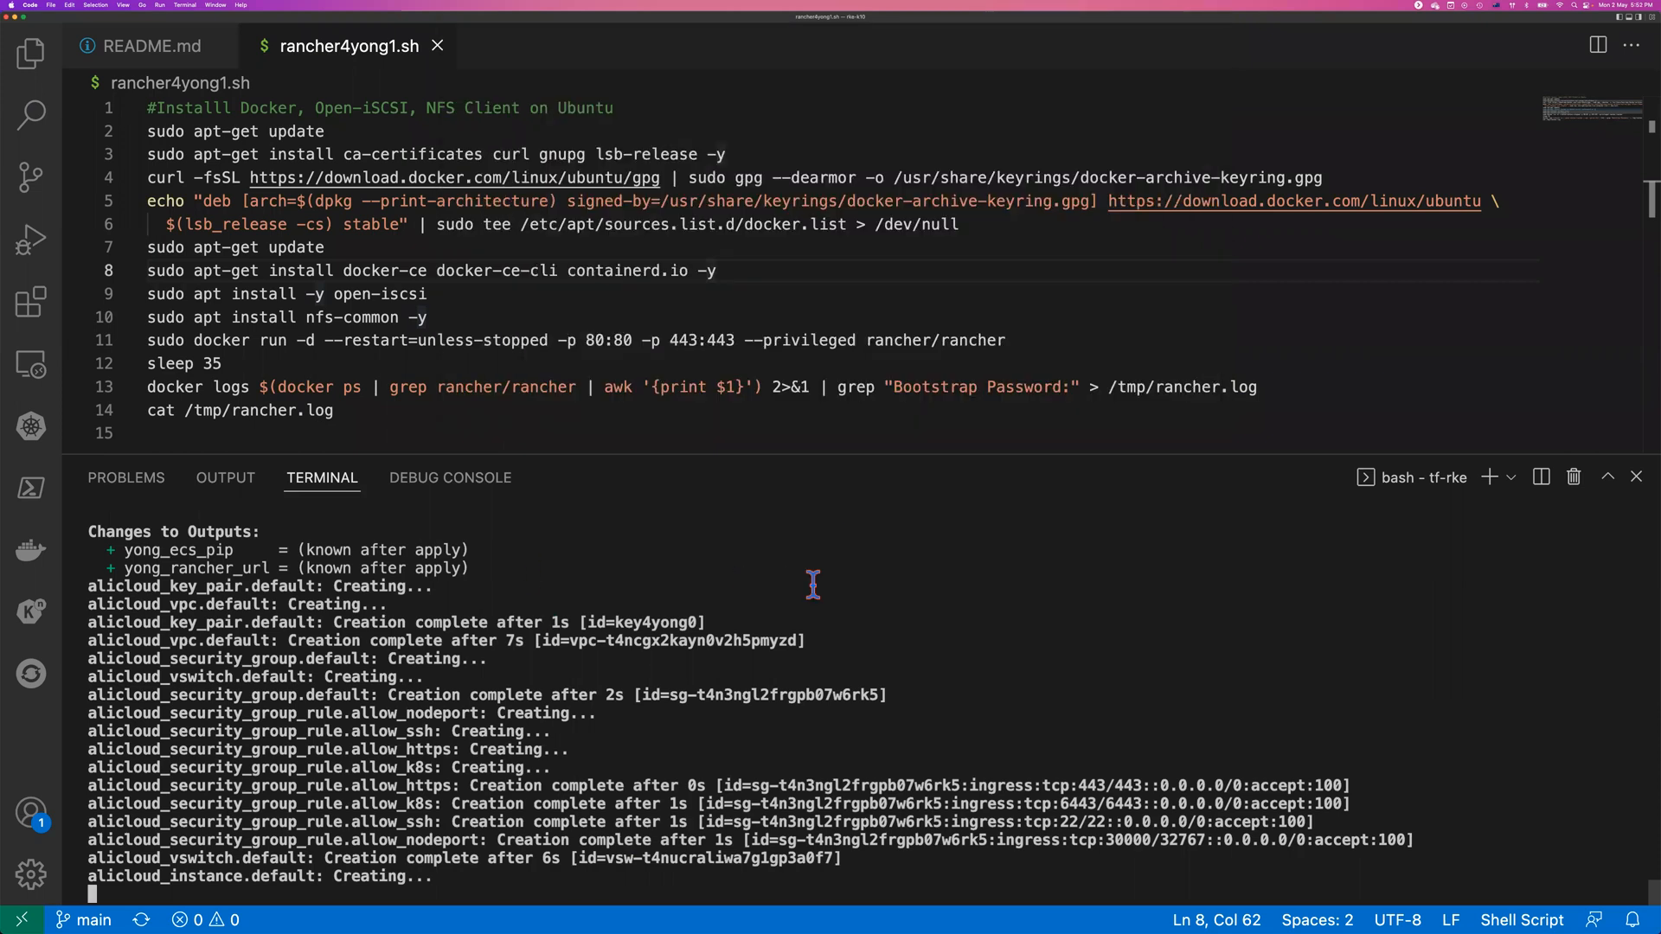
pyautogui.press('super+shift+p')
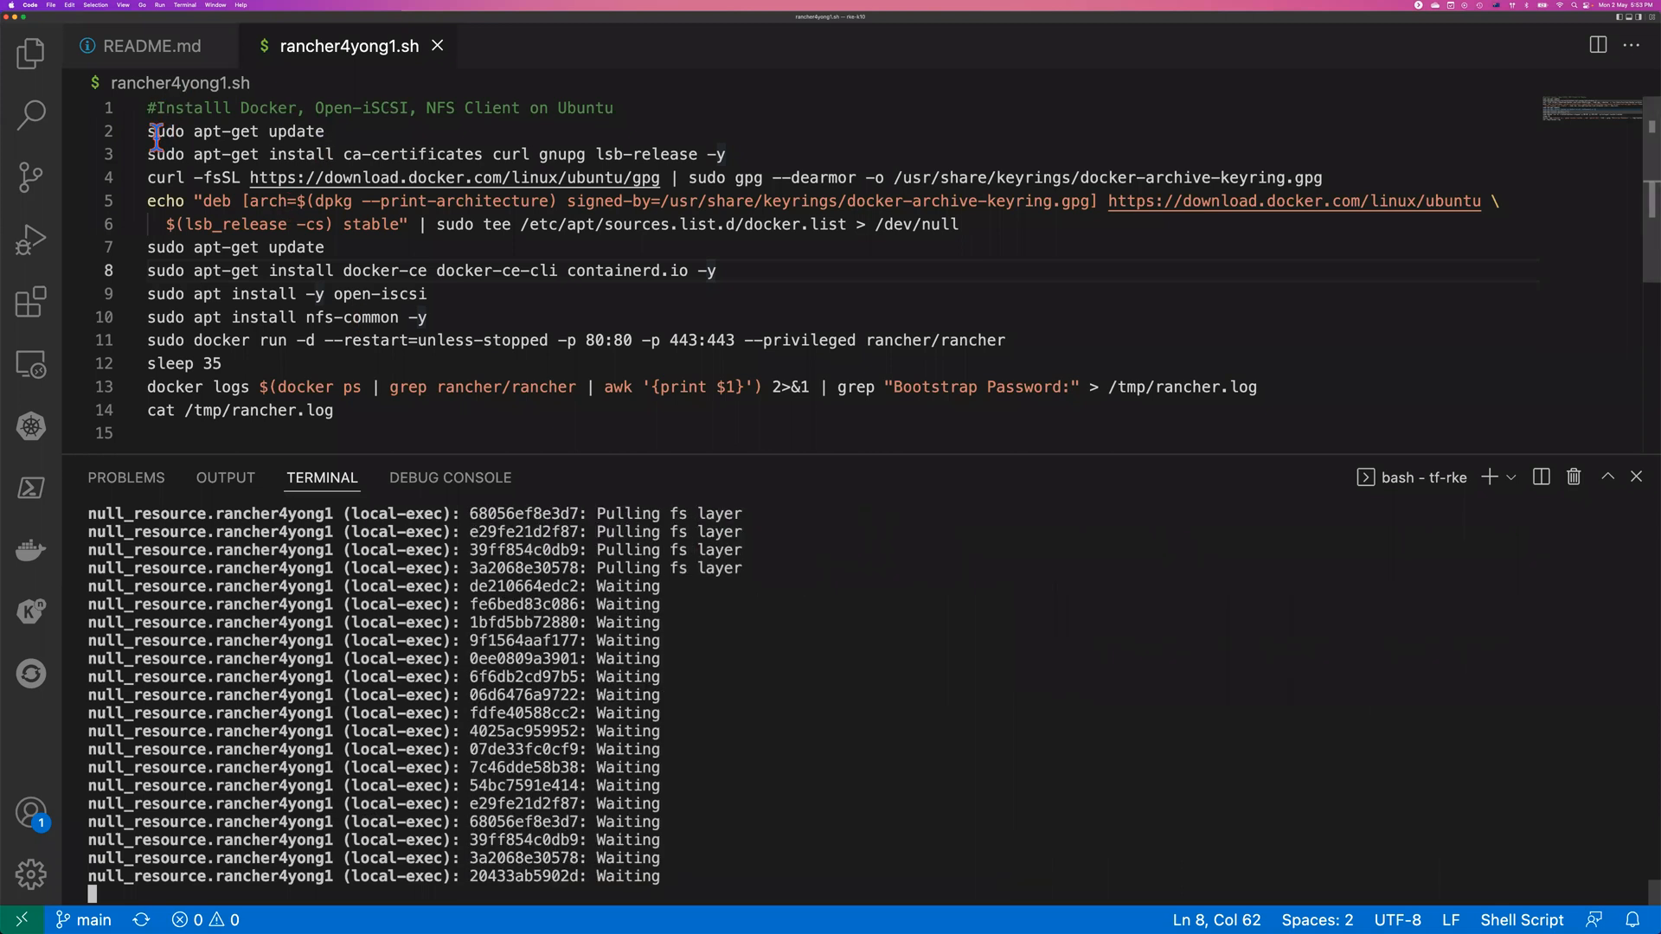
# Step: Highlight the apt-get commands and the Open-iSCSI, NFS Client on Ubuntu heading
pyautogui.moveTo(157, 131); pyautogui.dragTo(478, 153)
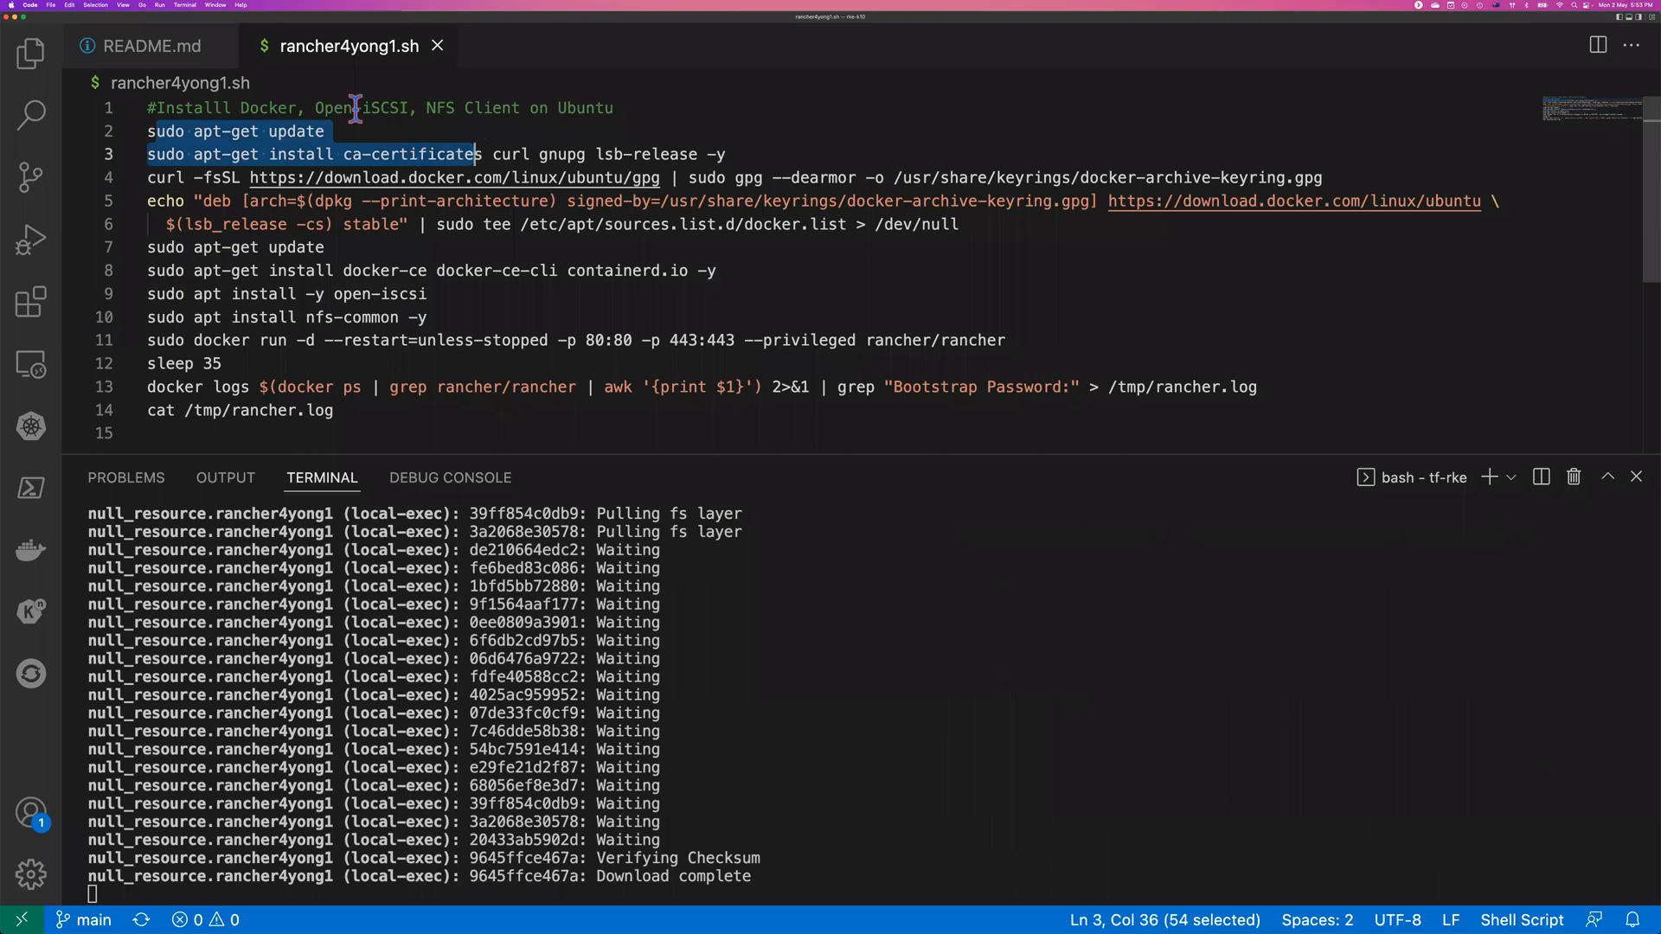
pyautogui.click(318, 108)
pyautogui.keyDown('shift'); pyautogui.click(424, 108); pyautogui.keyUp('shift')
pyautogui.moveTo(423, 108); pyautogui.dragTo(627, 111)
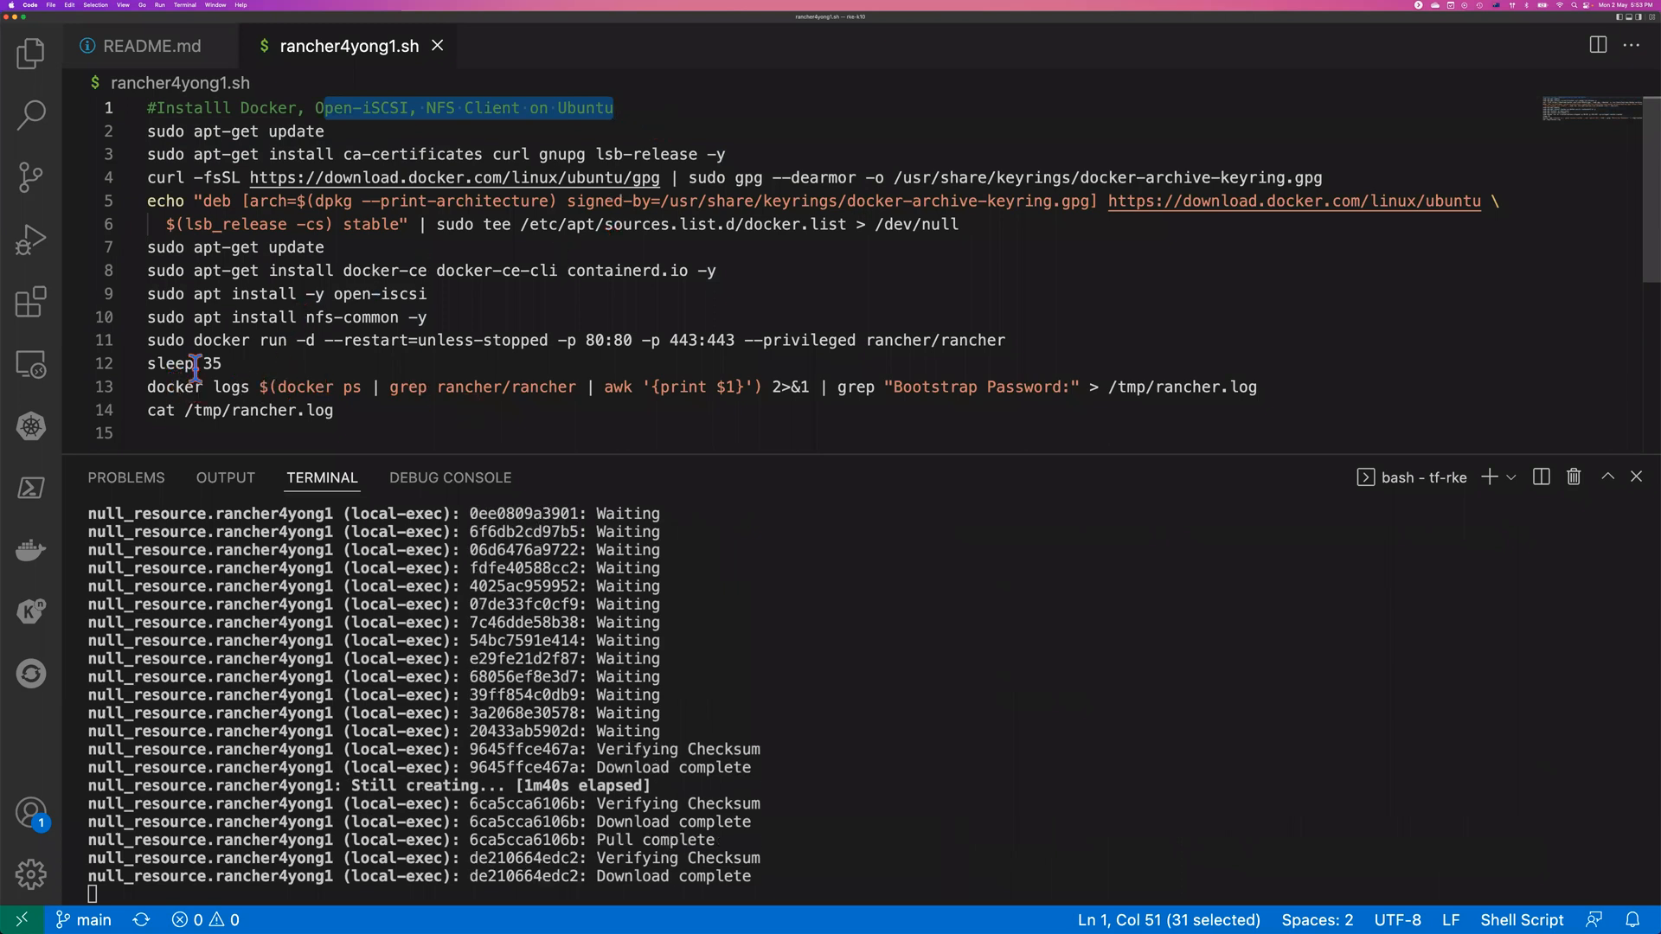
# Step: Highlight the Rancher docker run line and the docker logs password line
pyautogui.moveTo(195, 340); pyautogui.dragTo(632, 340)
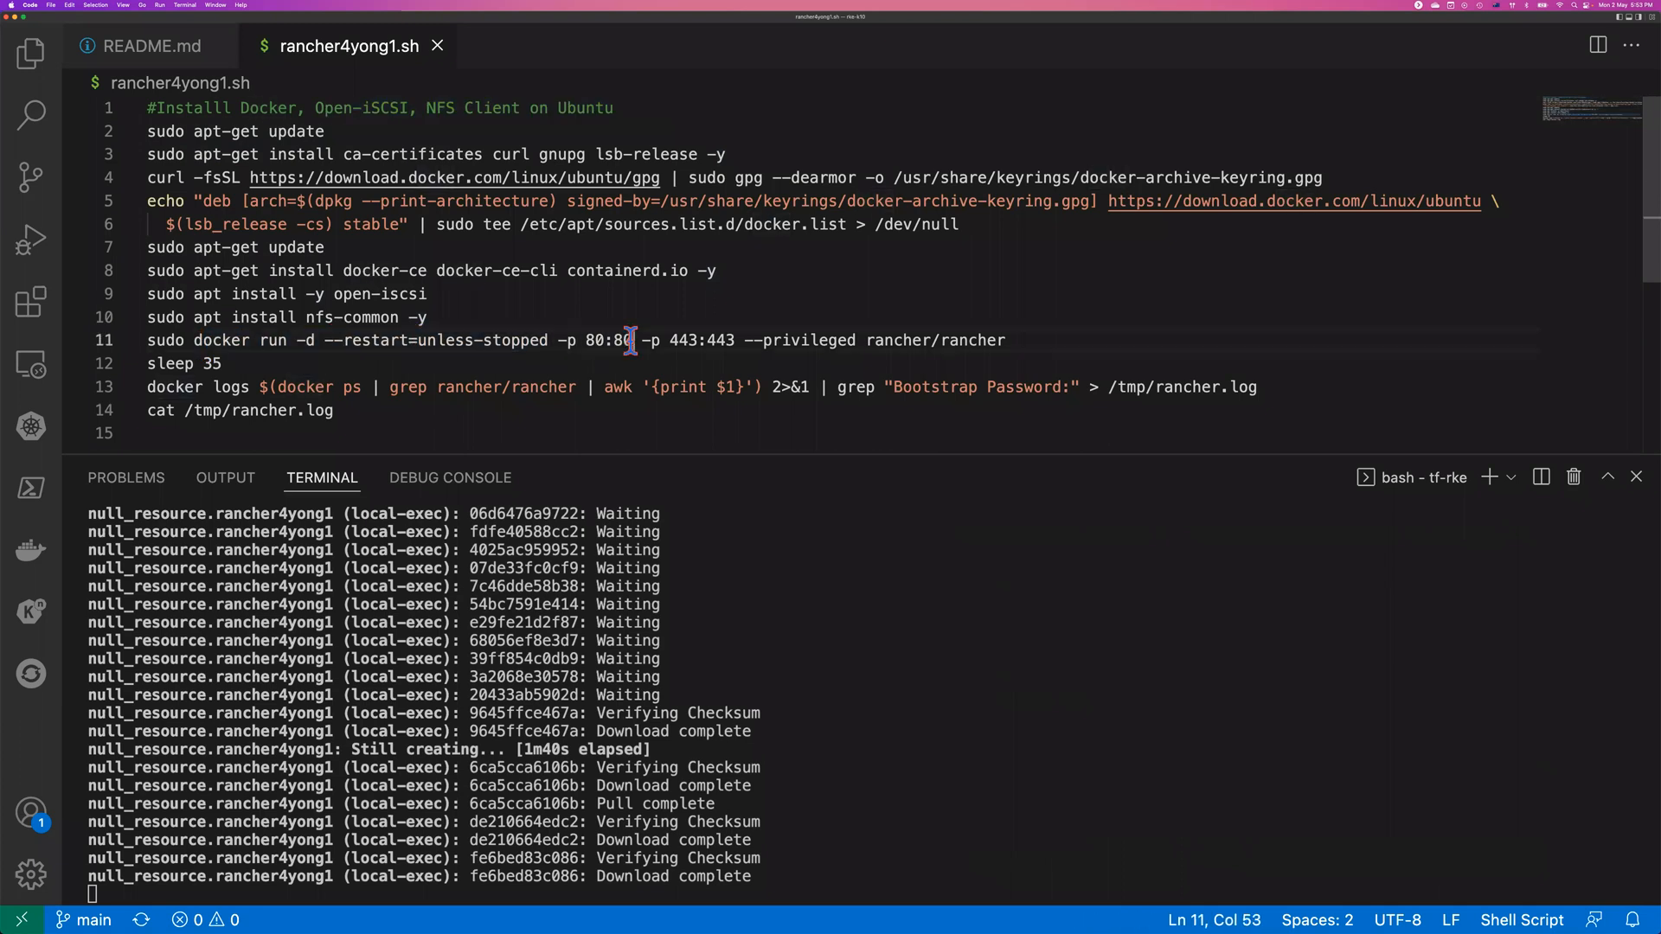
pyautogui.tripleClick(632, 340)
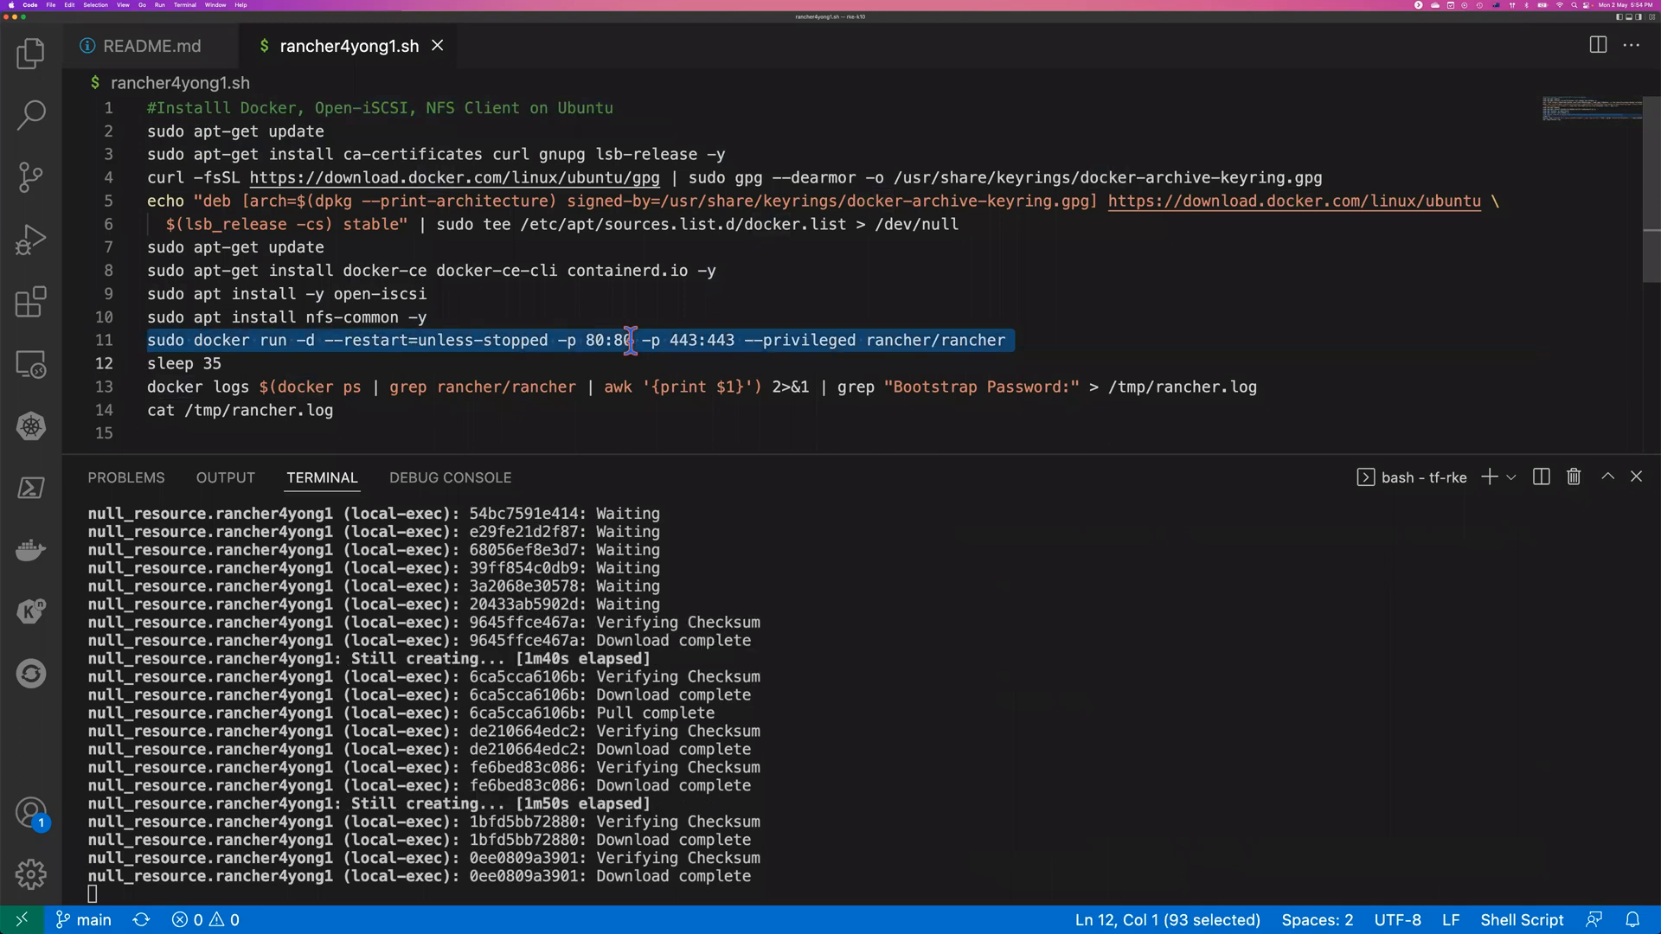
pyautogui.click(242, 387)
pyautogui.tripleClick(241, 388)
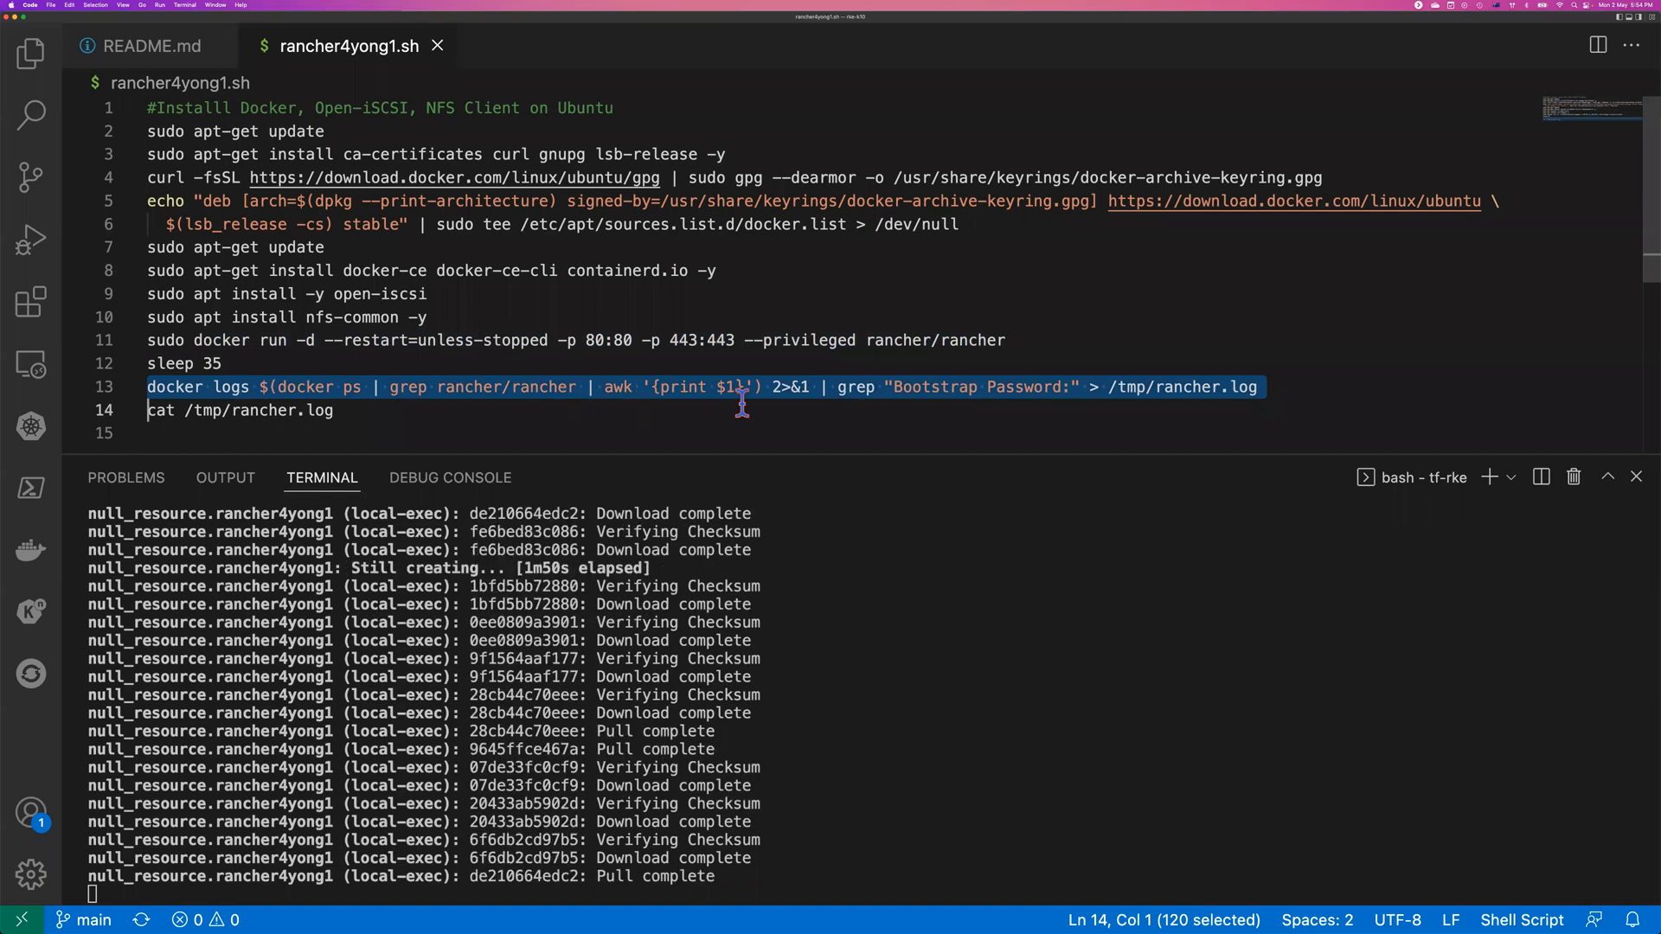
# Step: Switch back to Chrome showing the ECS Overview with its expired-session error
pyautogui.press('super+Tab')
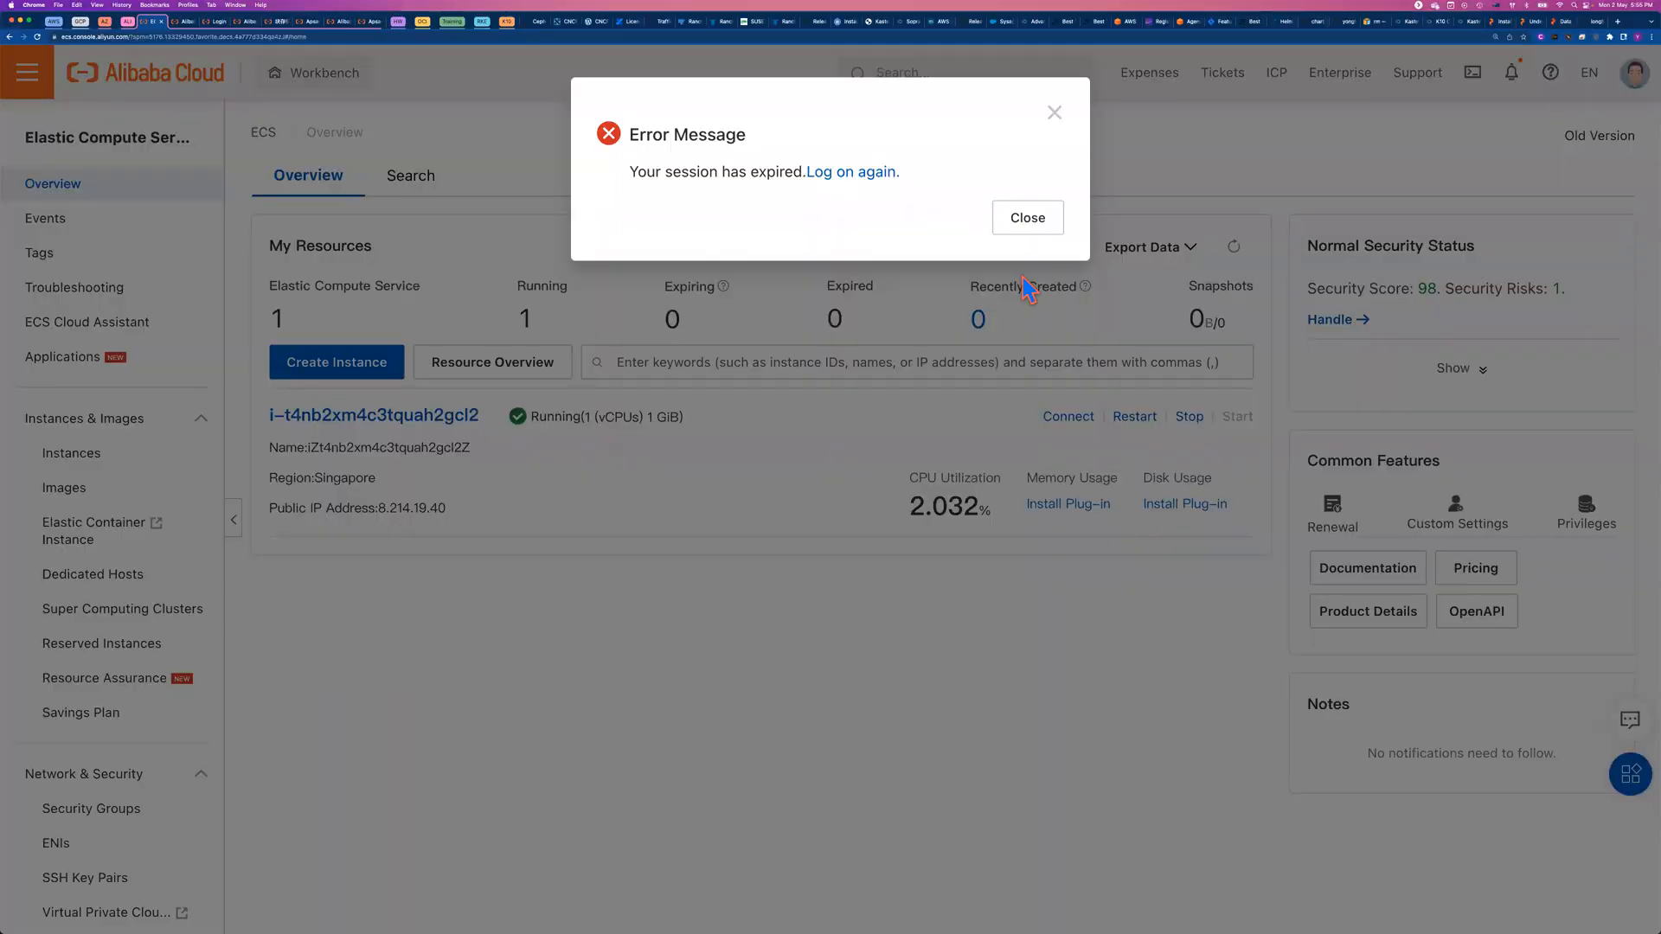
# Step: Log on again, pass the slider verification, and check the ECS instance list
pyautogui.click(866, 180)
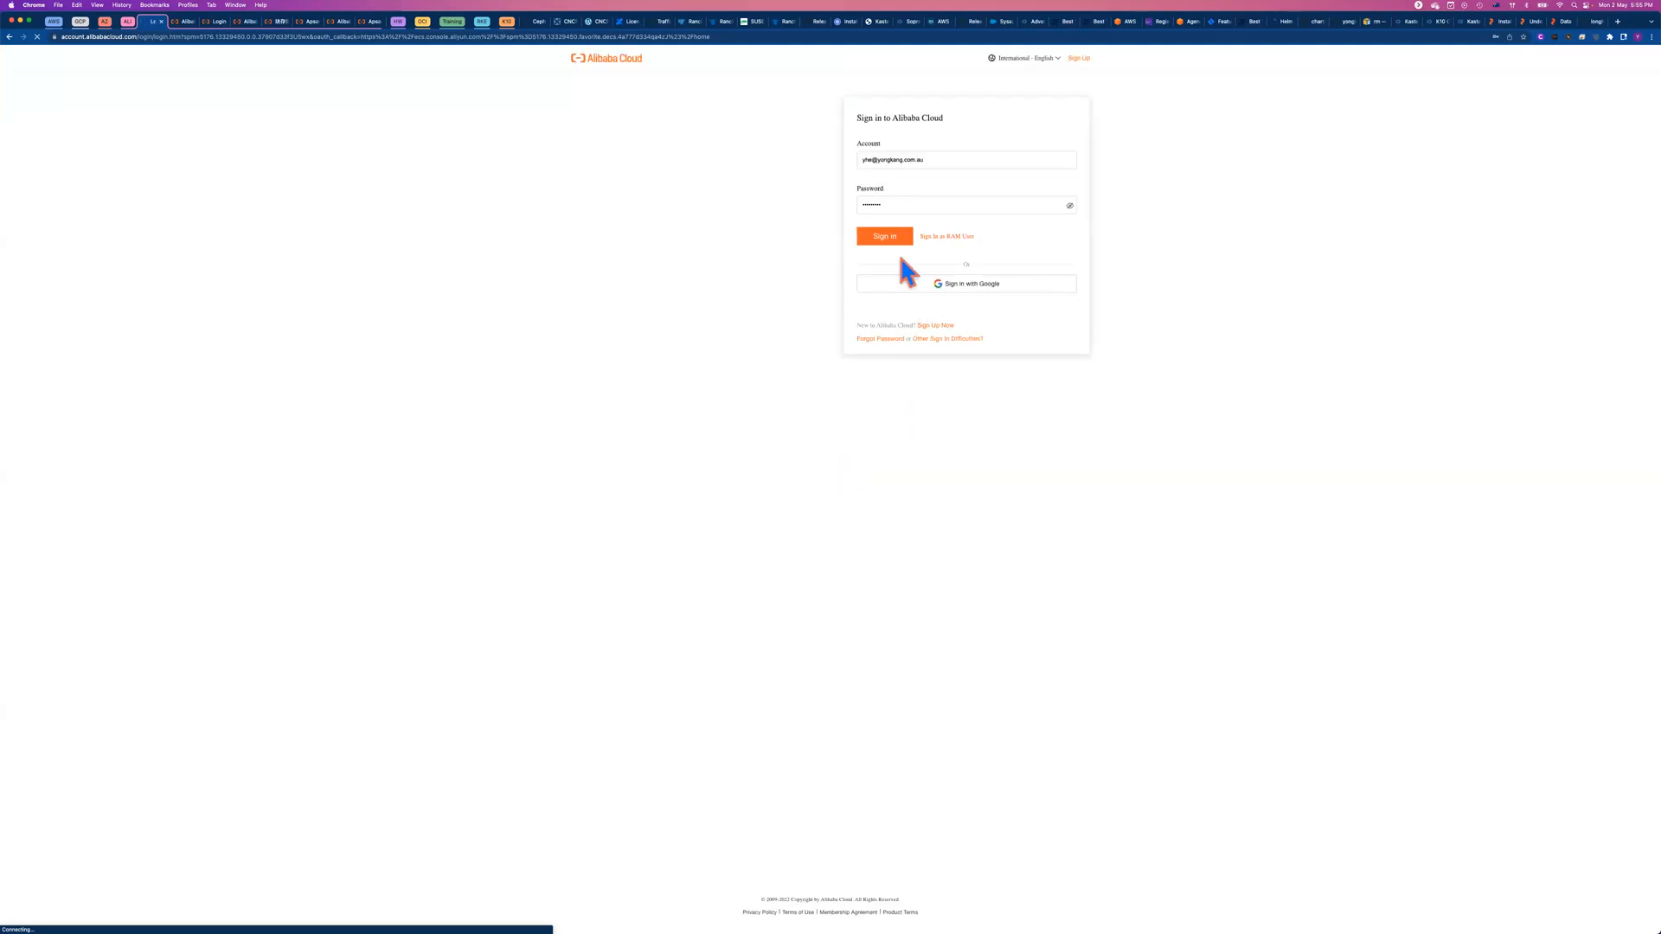
pyautogui.click(888, 240)
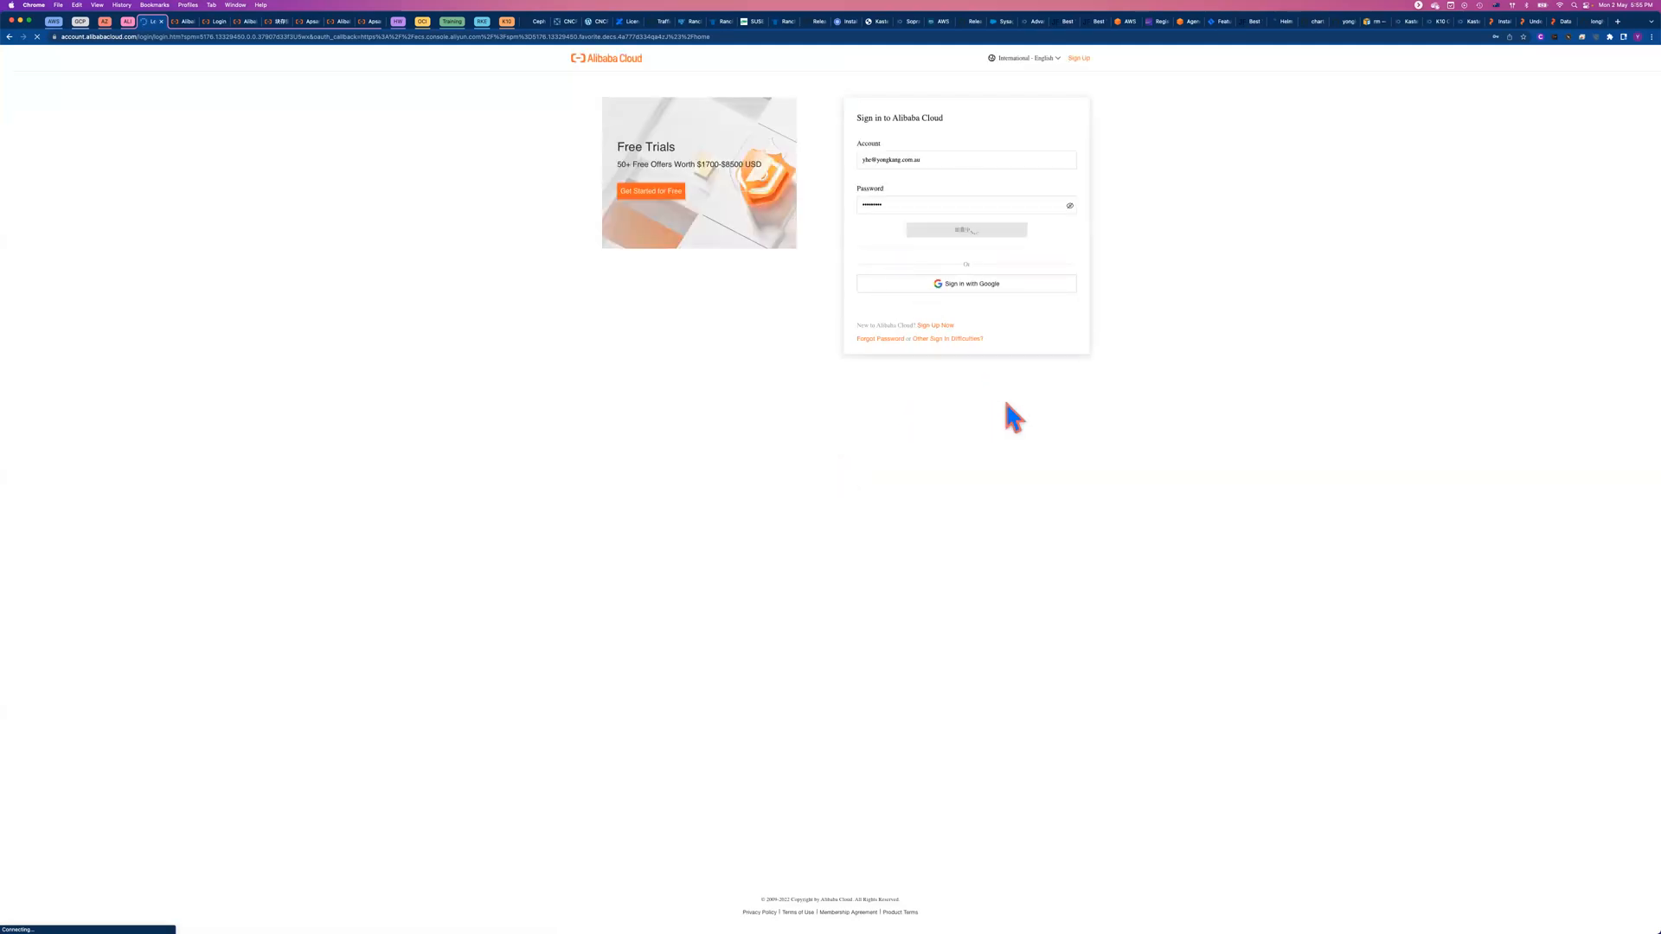
pyautogui.moveTo(917, 230); pyautogui.dragTo(1049, 246)
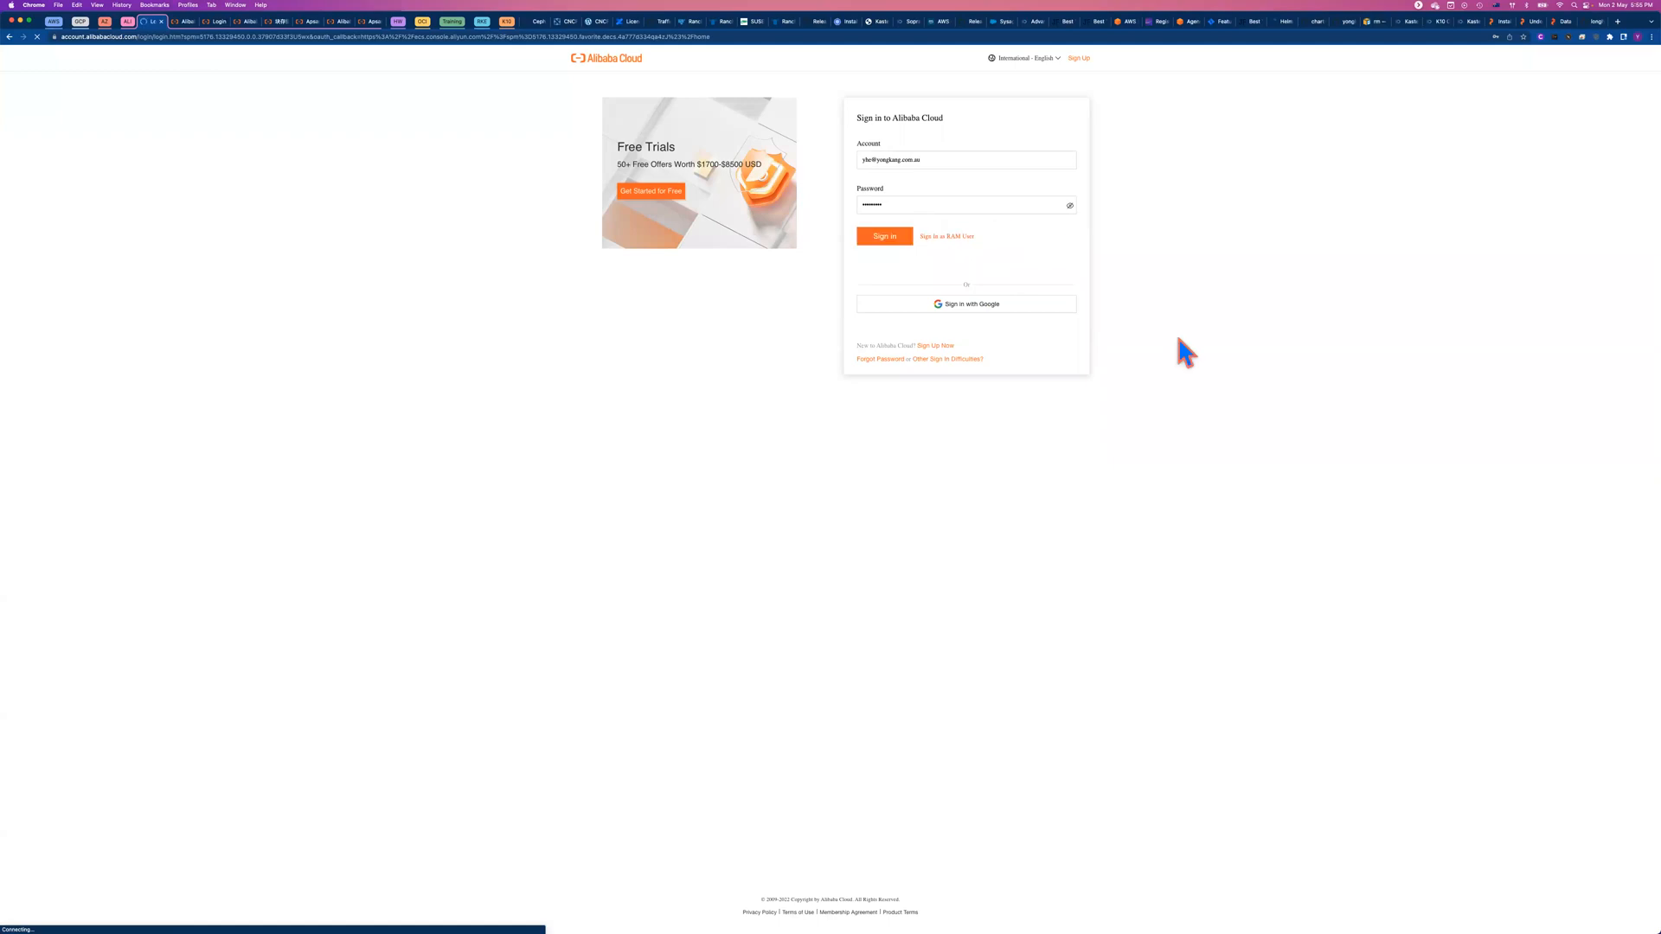
pyautogui.press('super+equal')
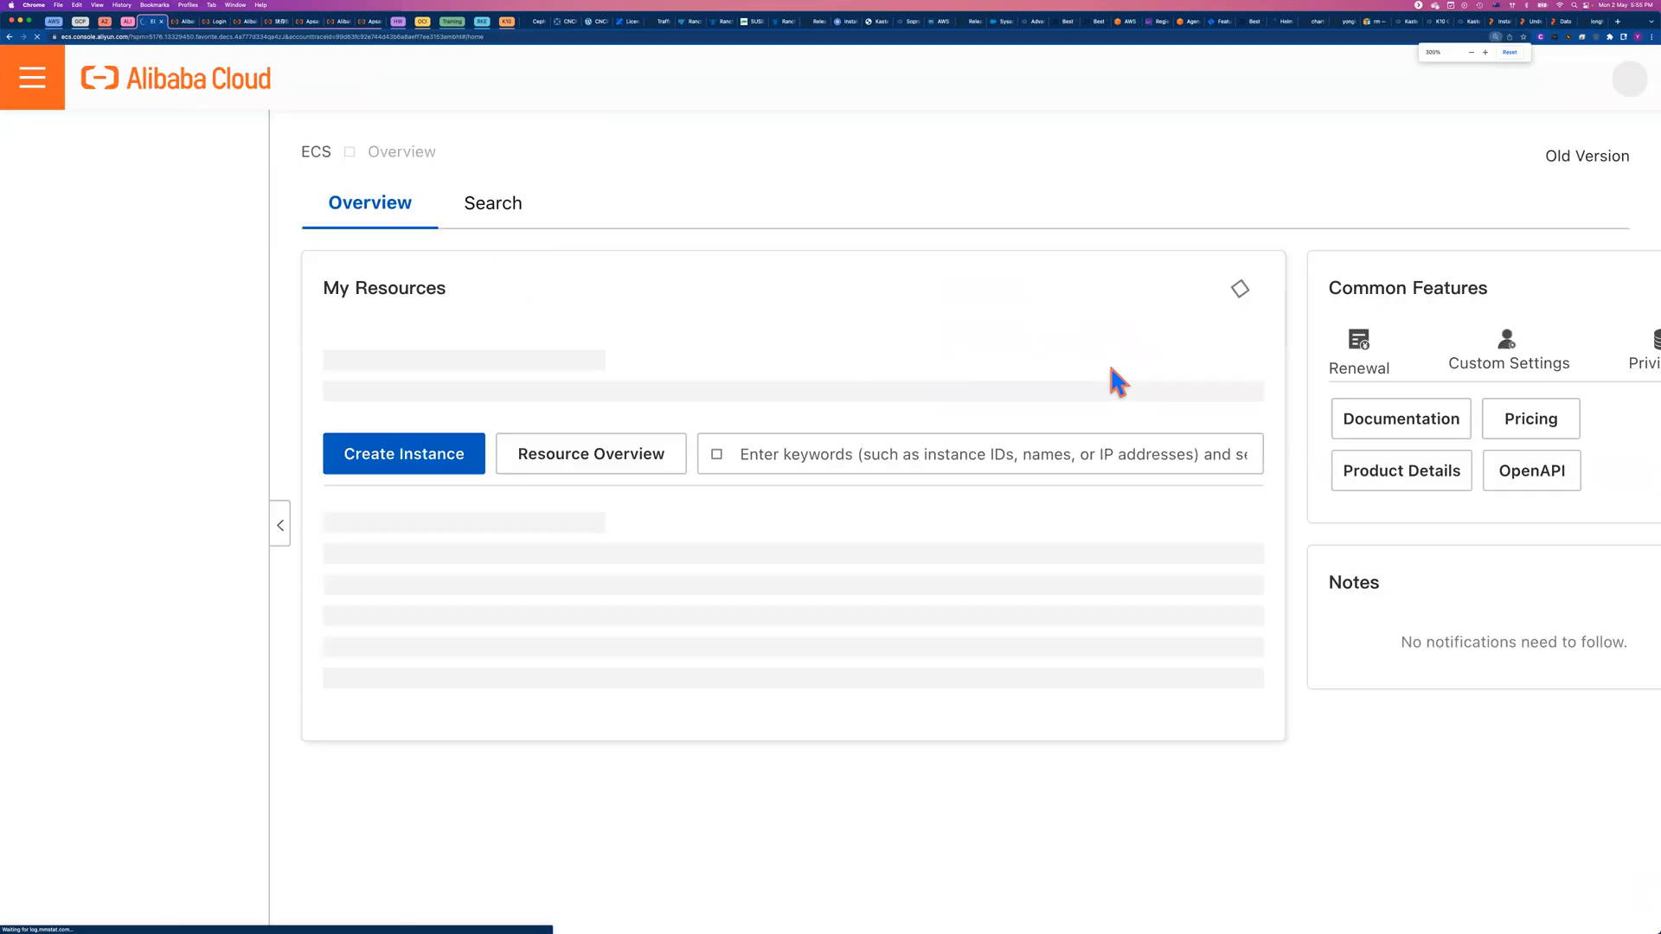
pyautogui.press('super+minus')
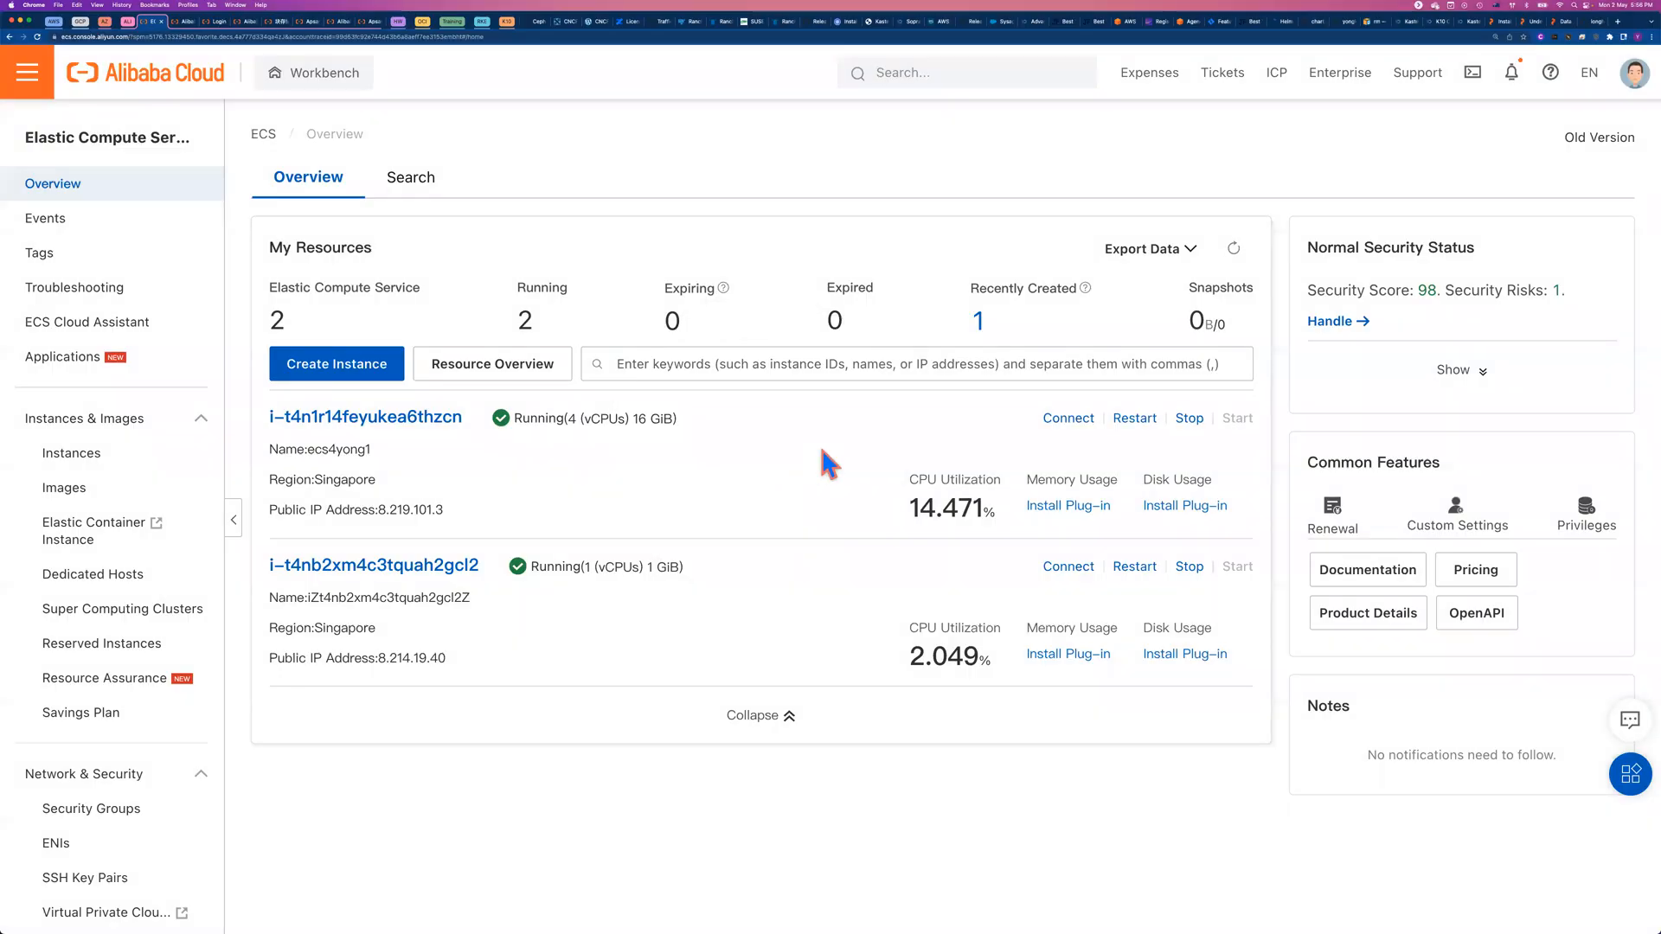
pyautogui.press('super+Tab')
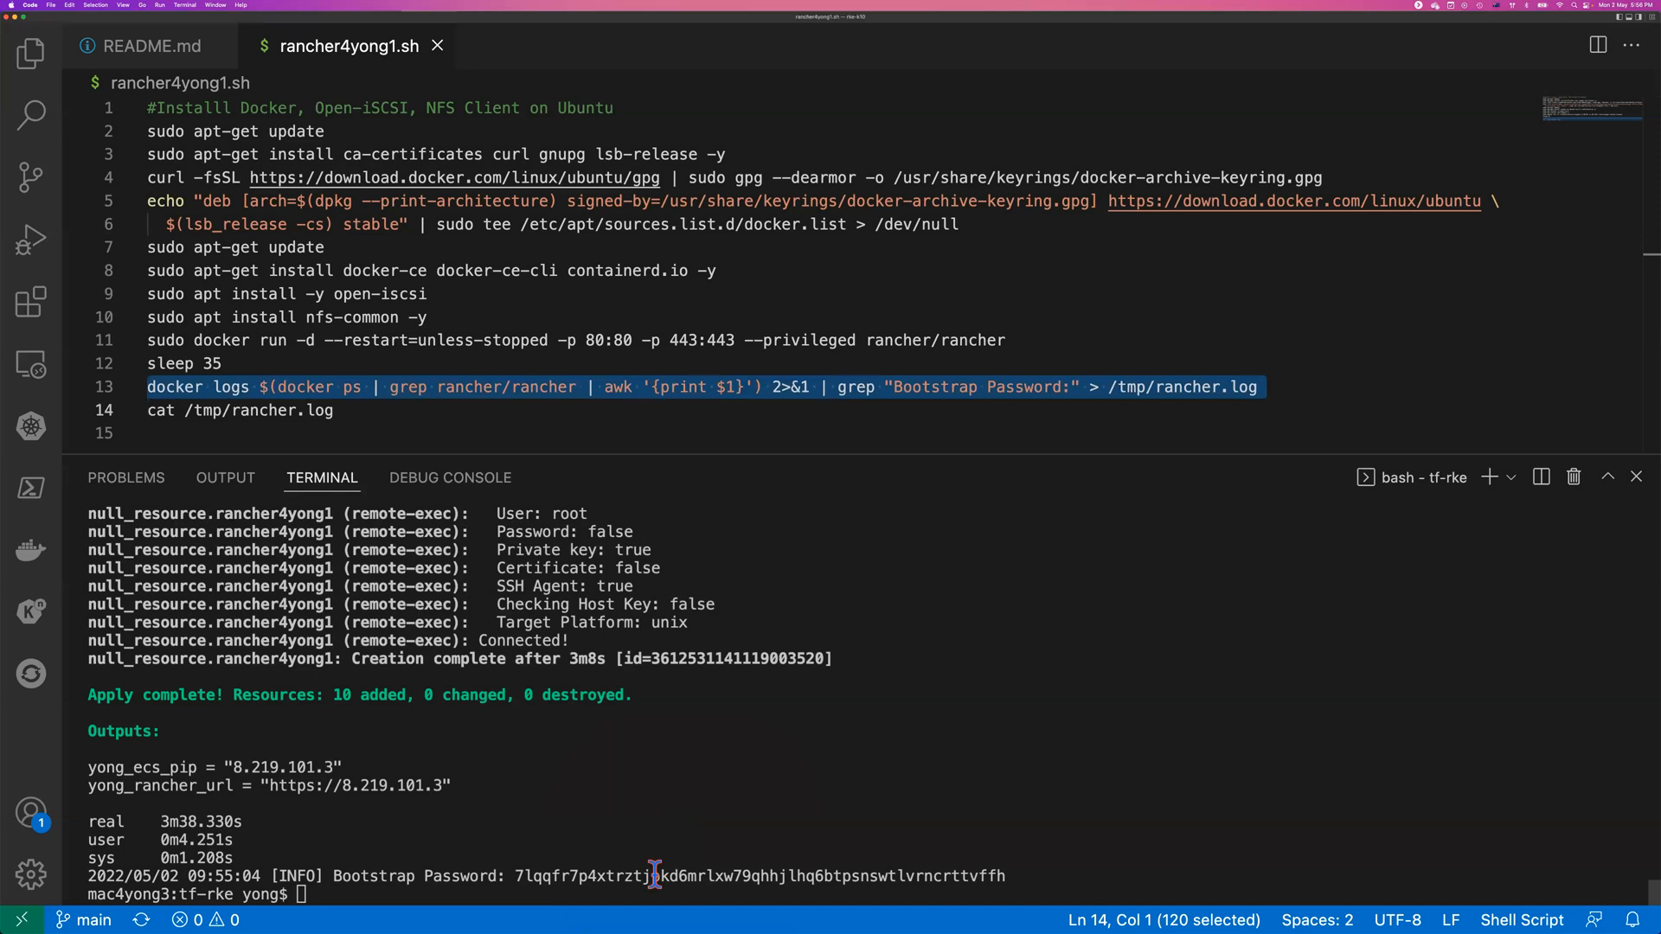
pyautogui.doubleClick(655, 876)
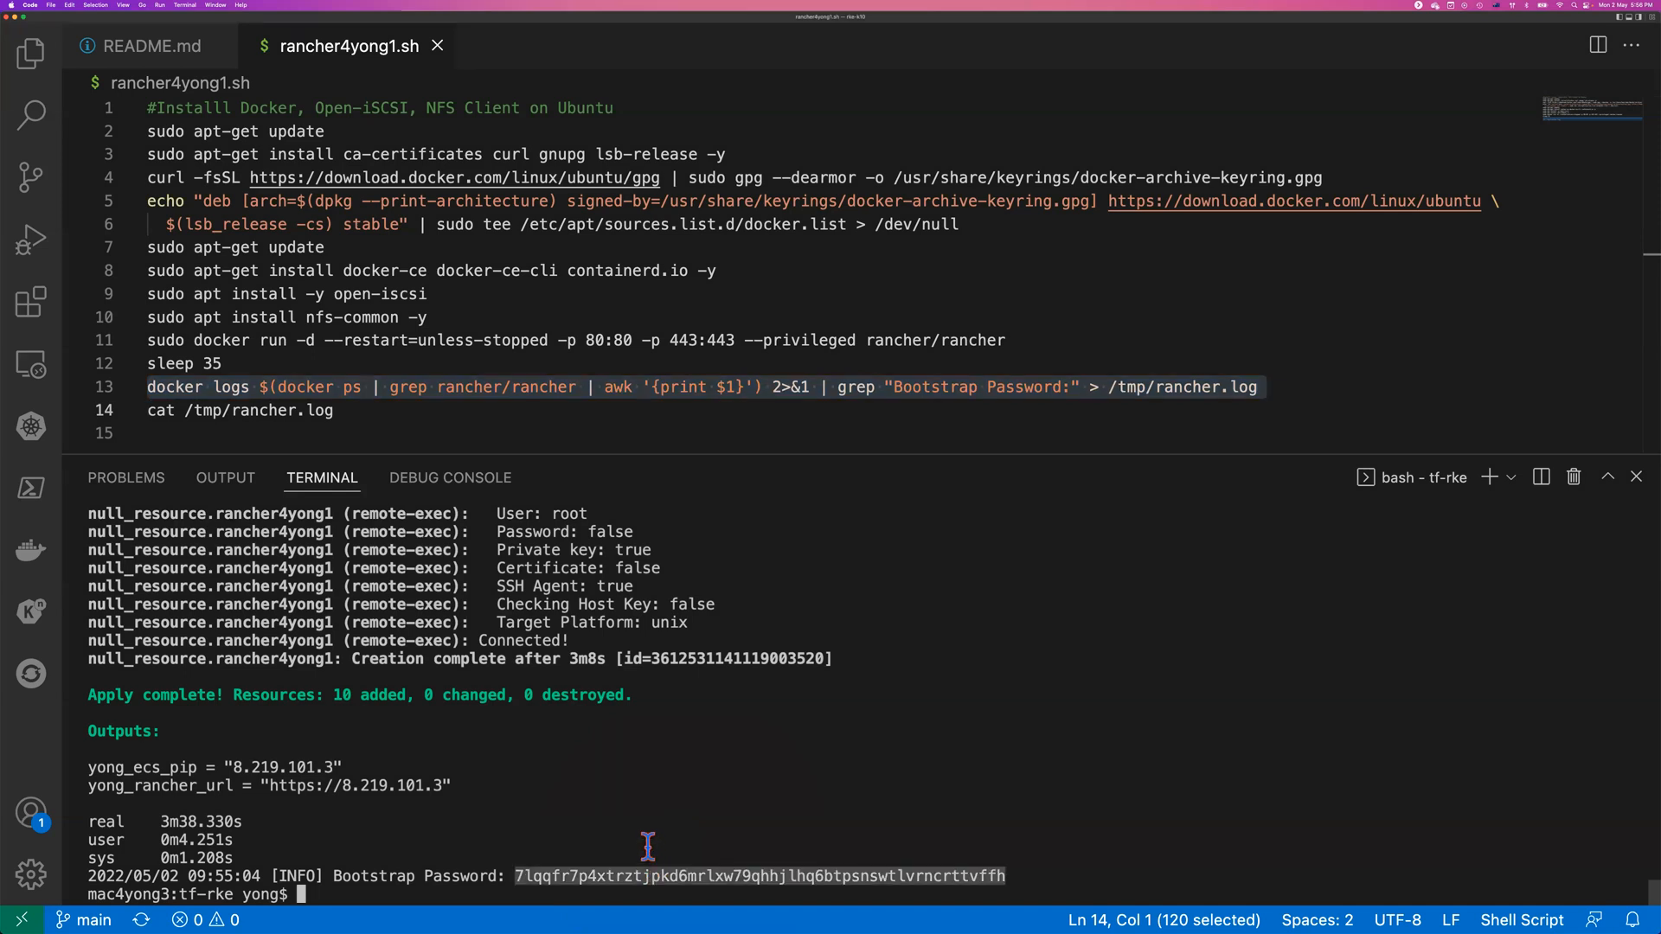
pyautogui.click(418, 800)
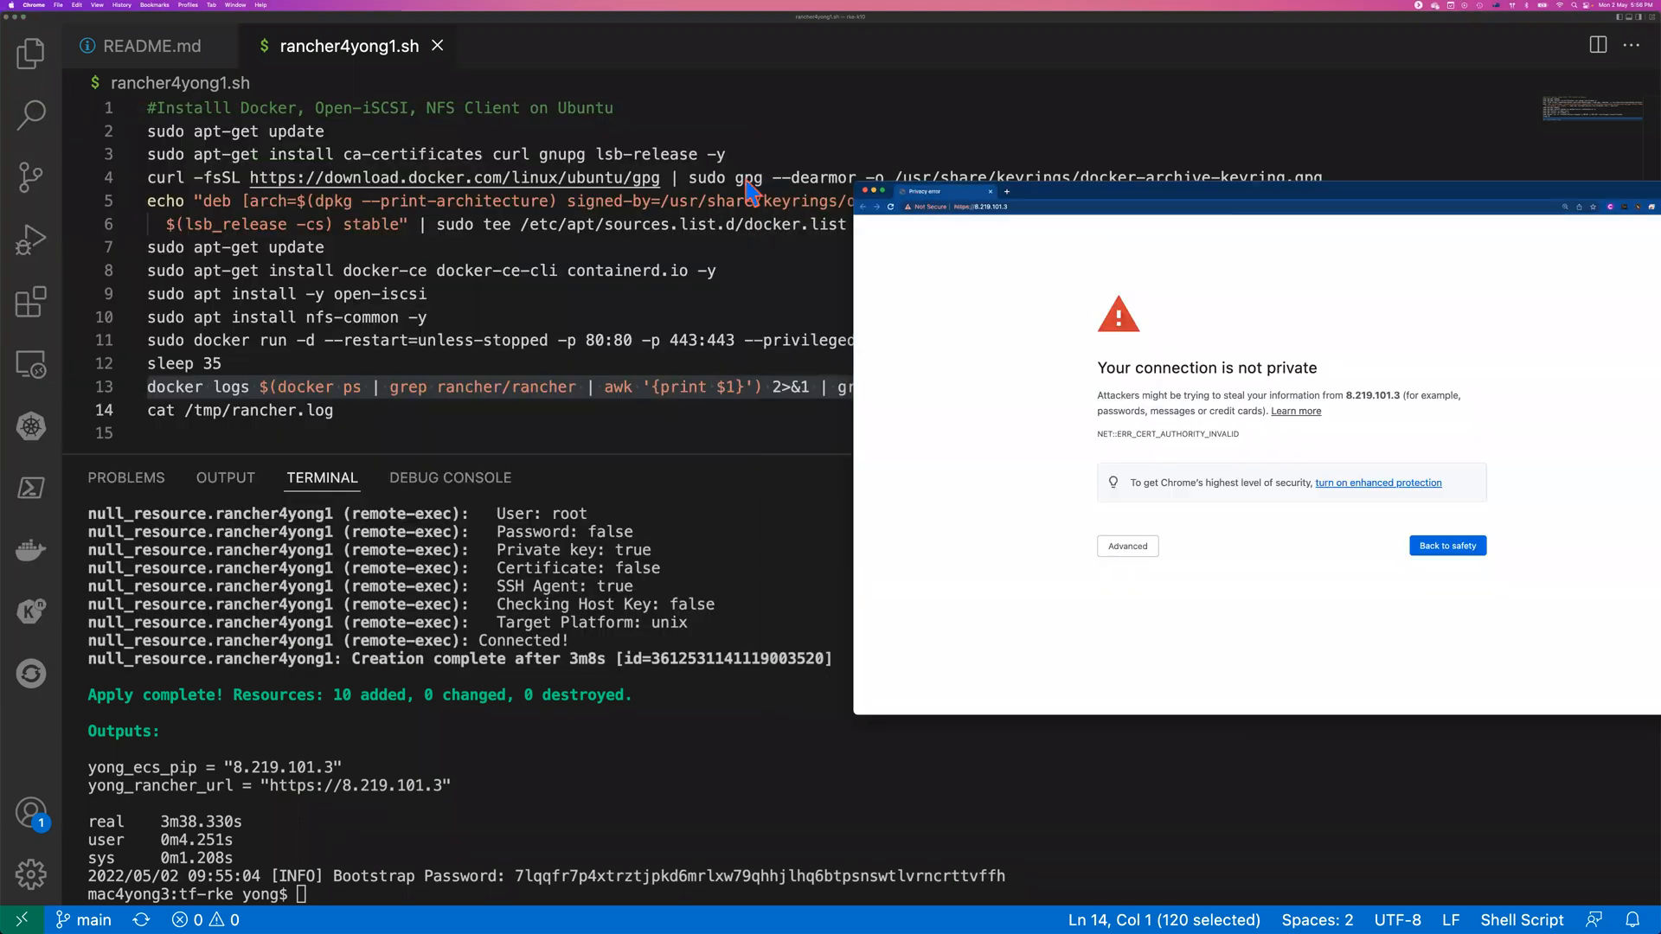
# Step: Maximise the browser and proceed past the certificate warning to 8.219.101.3
pyautogui.moveTo(1050, 190); pyautogui.dragTo(815, 189)
pyautogui.doubleClick(816, 181)
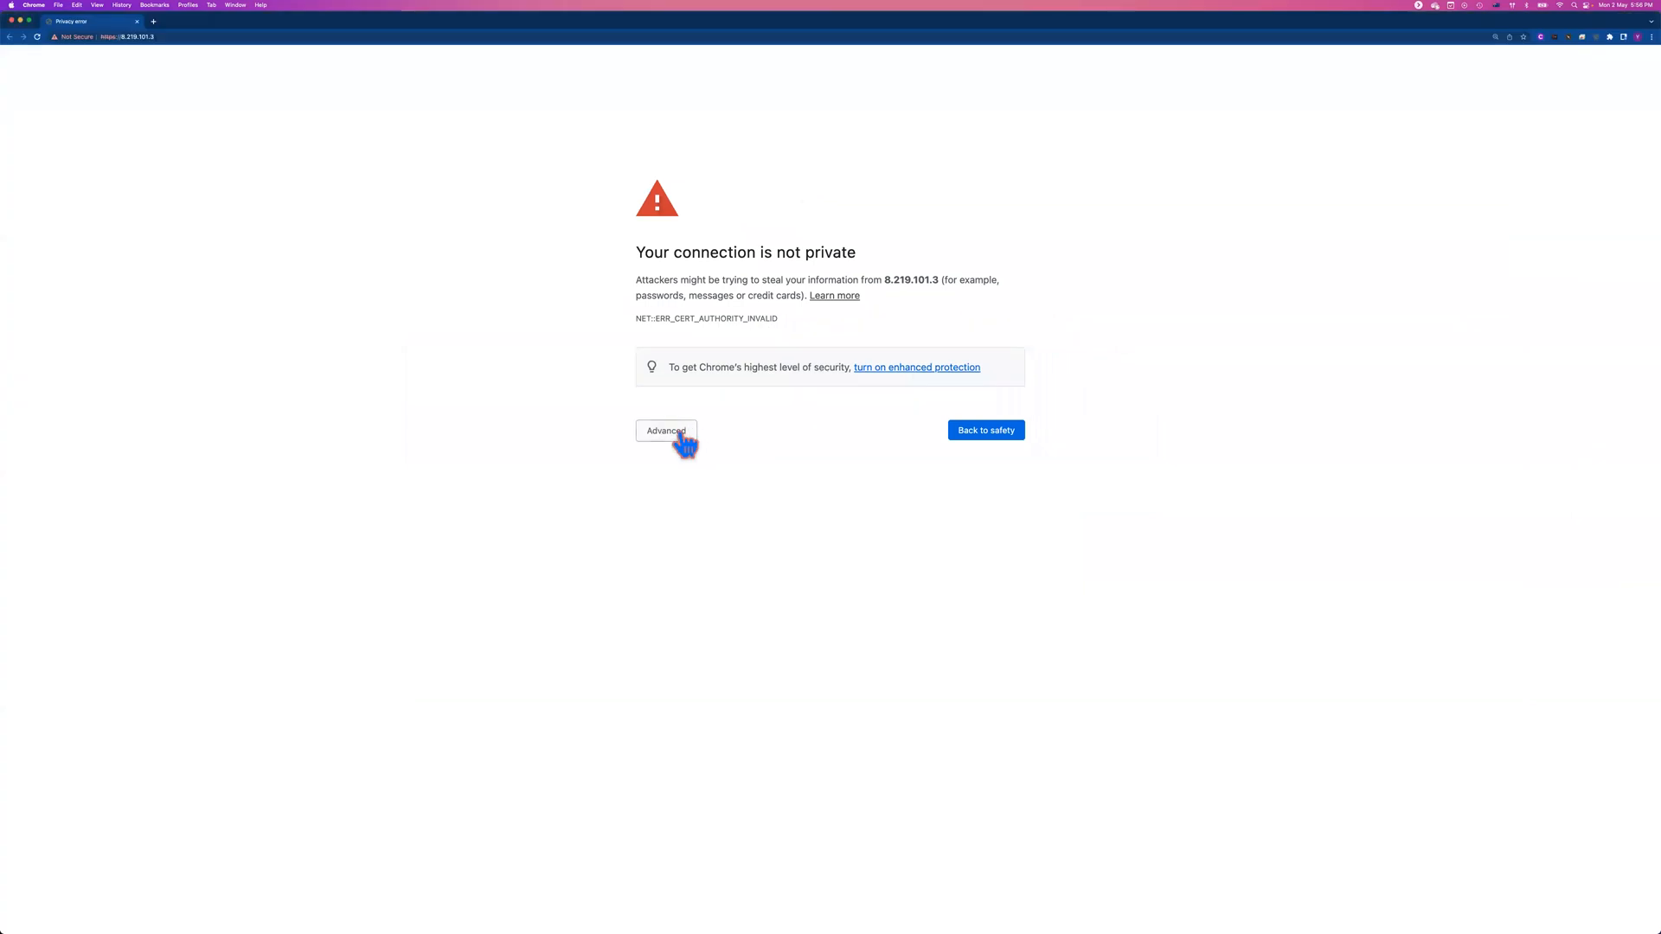
pyautogui.press('super+equal')
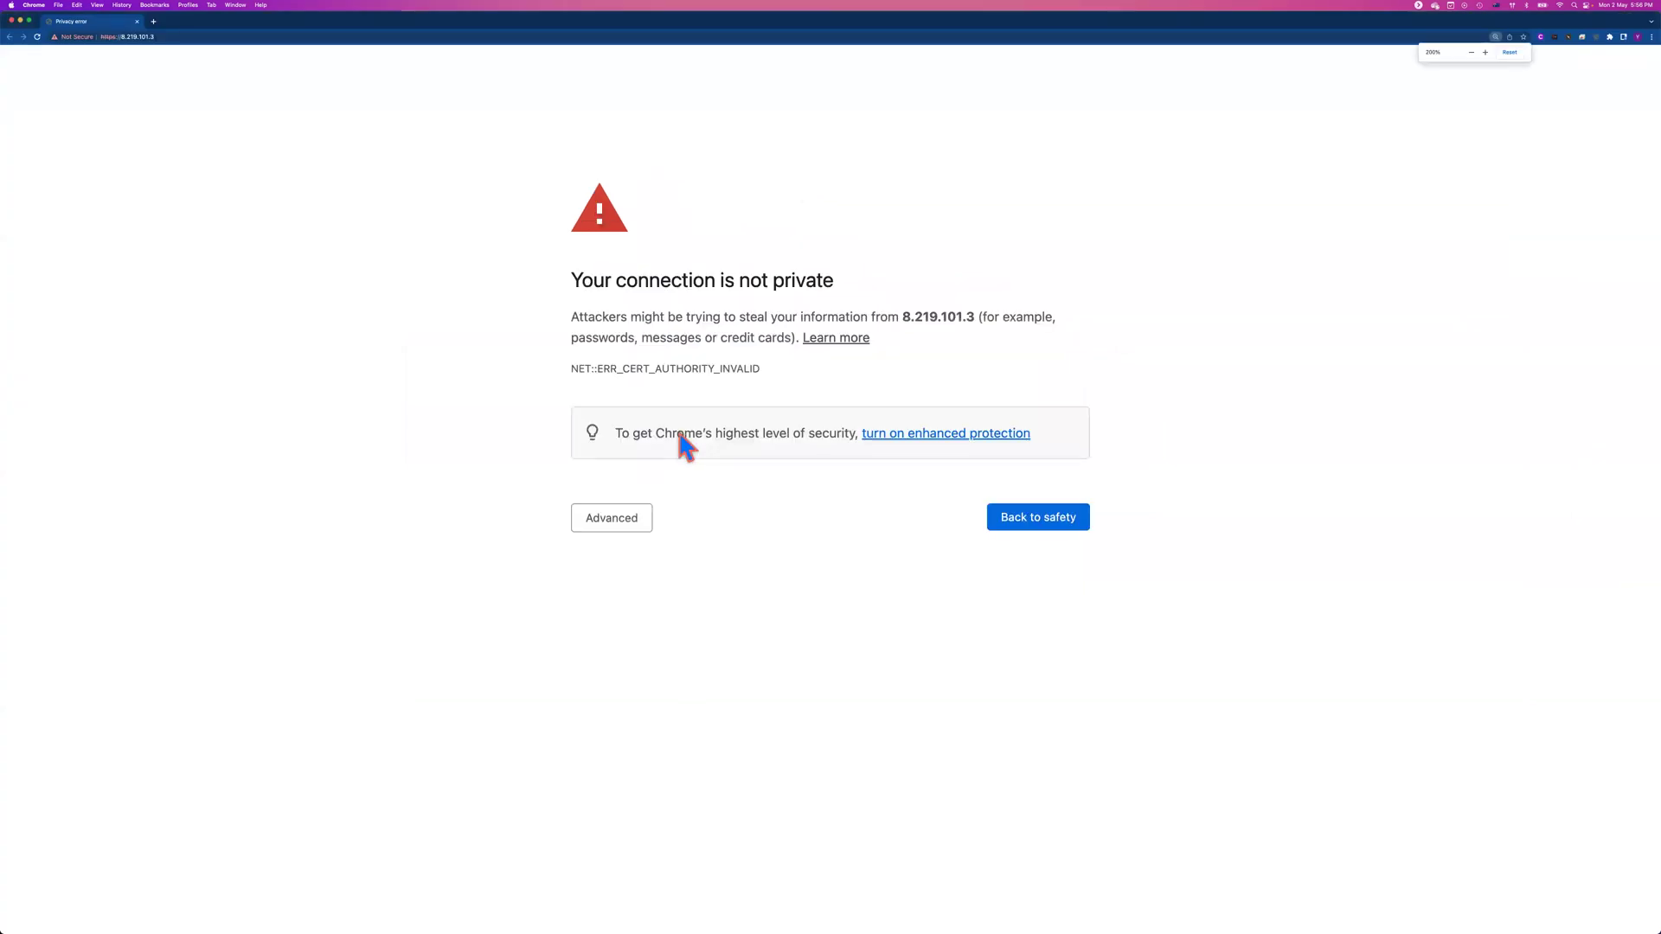
pyautogui.click(619, 520)
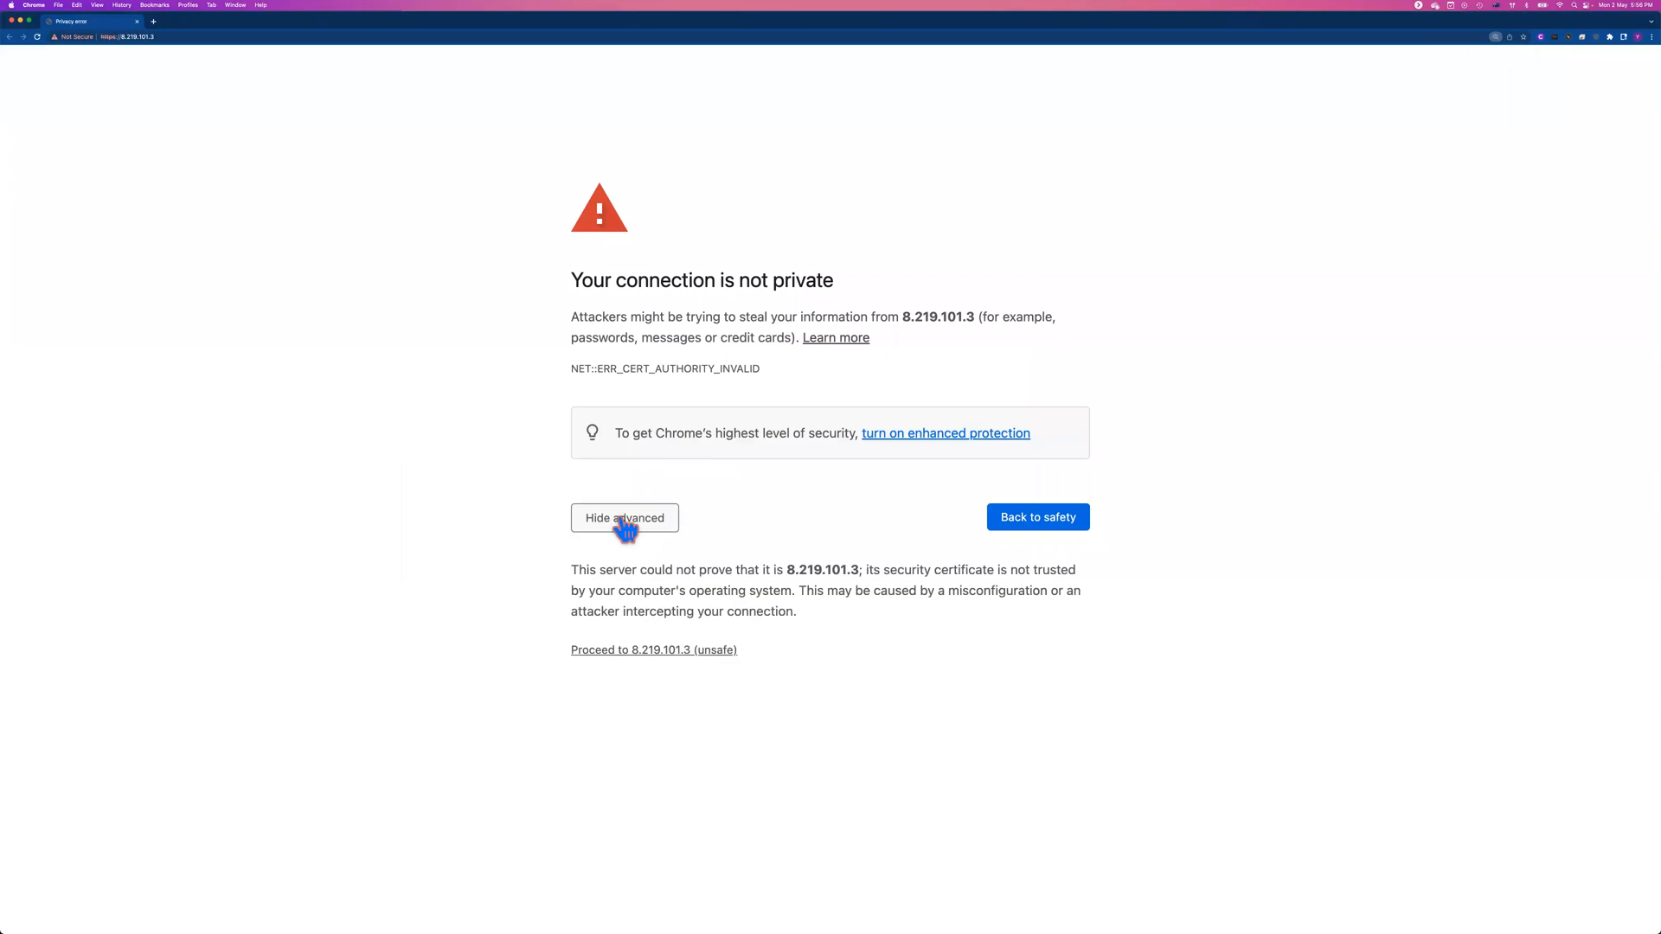
pyautogui.click(649, 652)
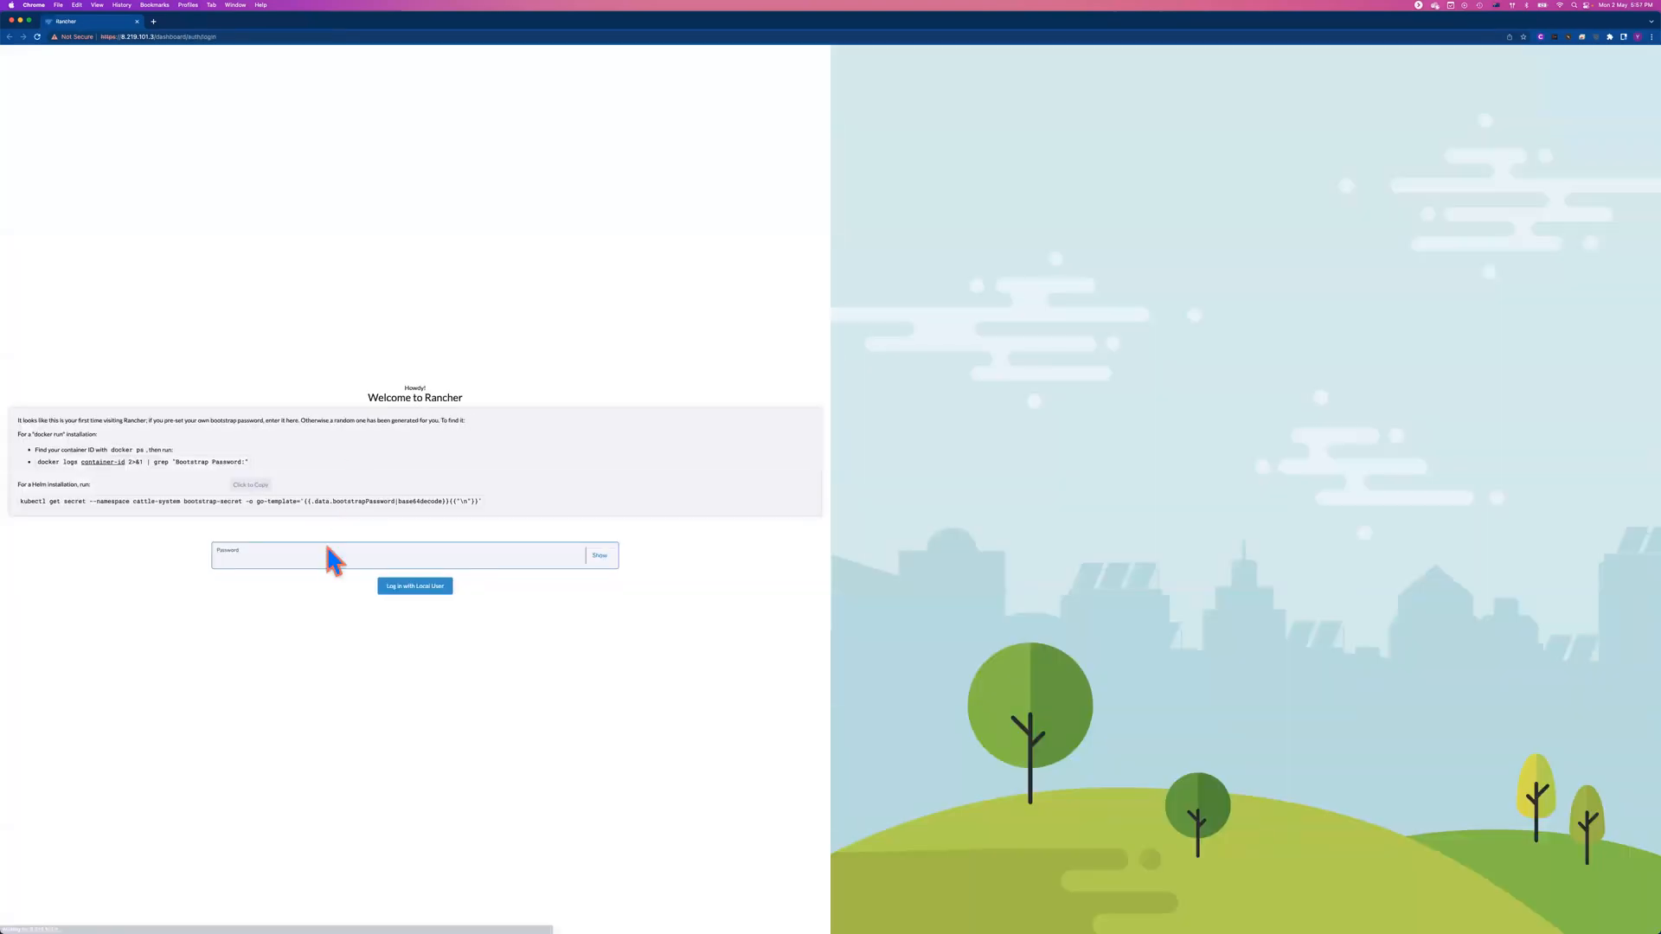
# Step: Paste the bootstrap password and log in with Local User
pyautogui.press('super+v')
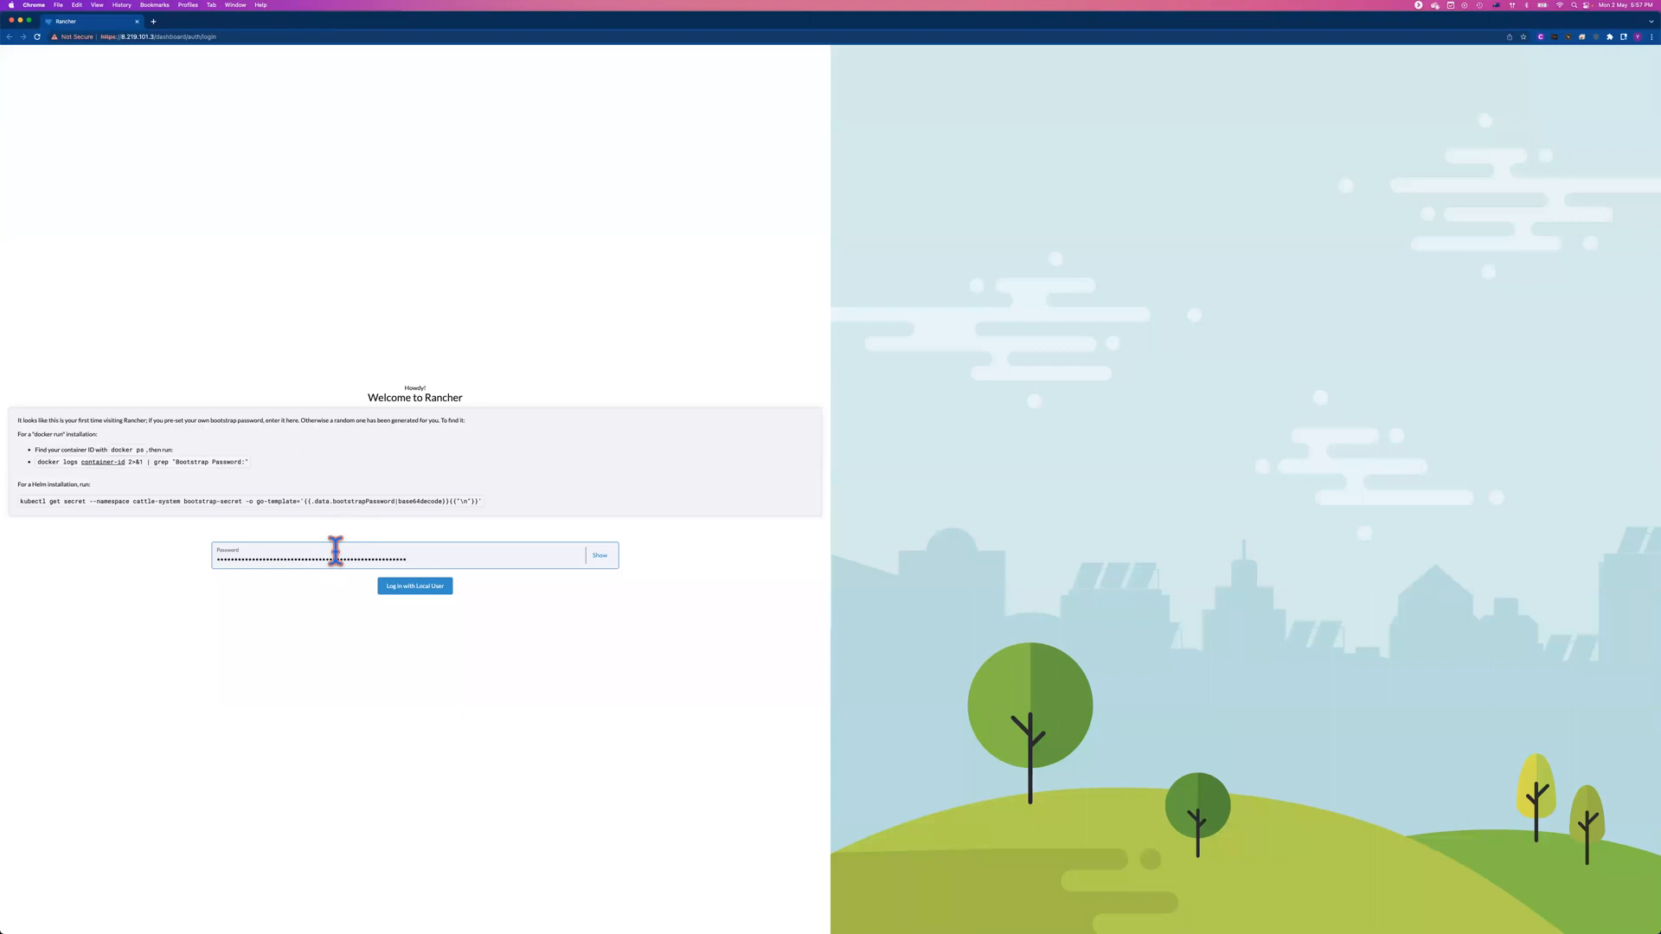
pyautogui.press('super+equal')
pyautogui.press('super+equal')
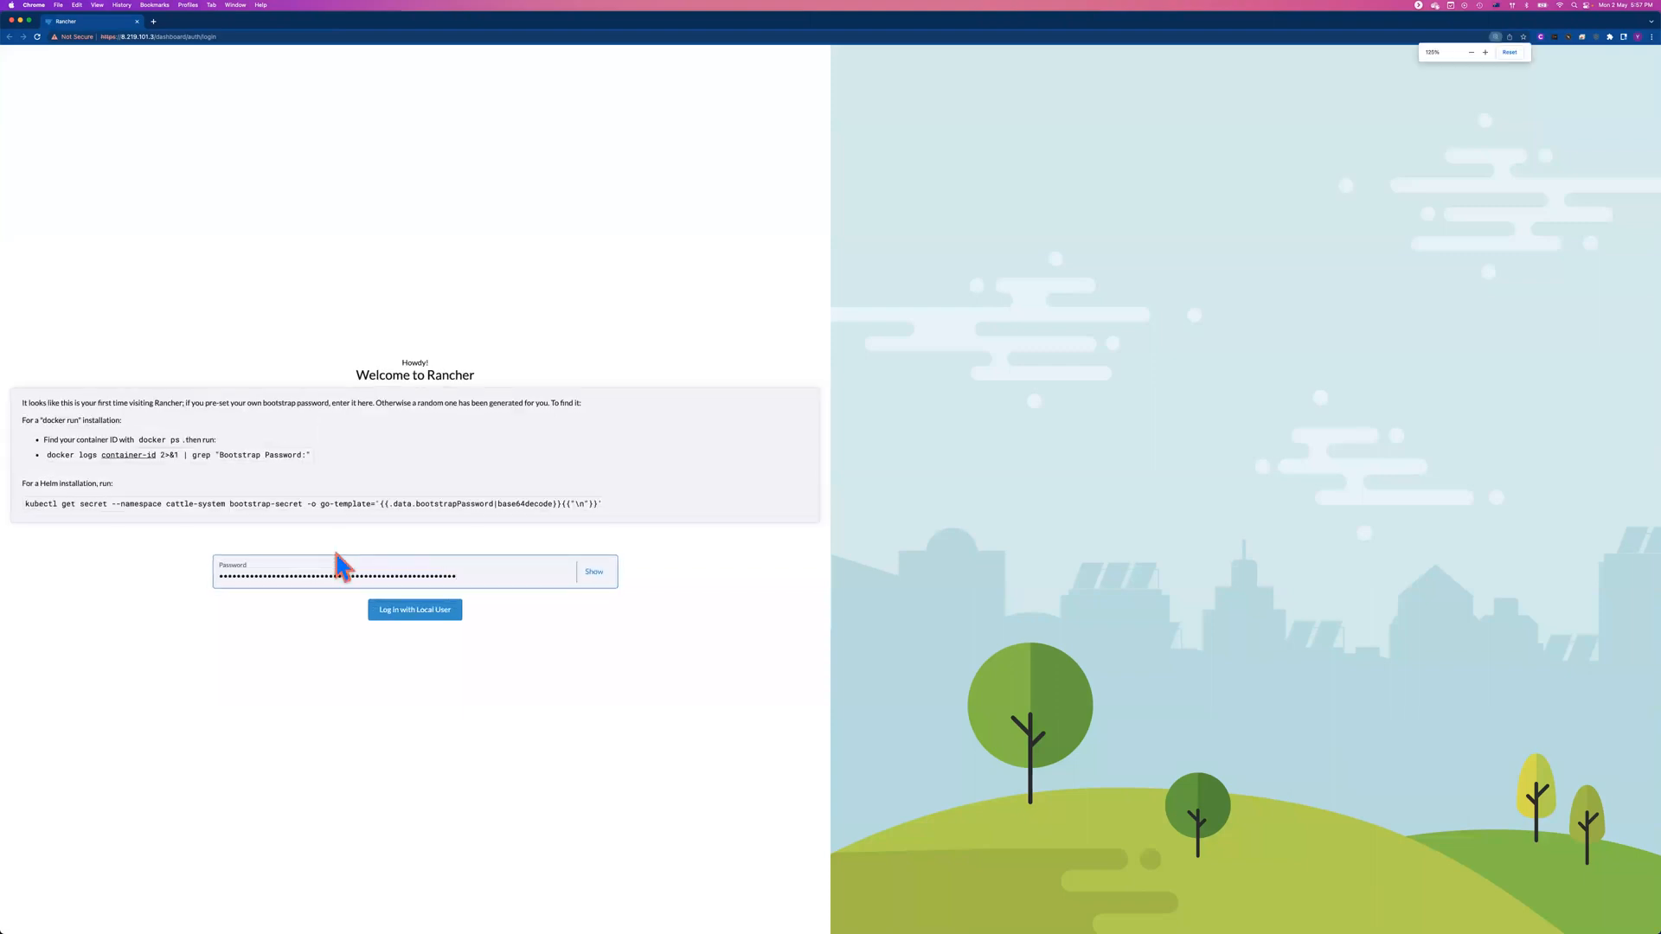
pyautogui.press('super+equal')
pyautogui.press('super+equal')
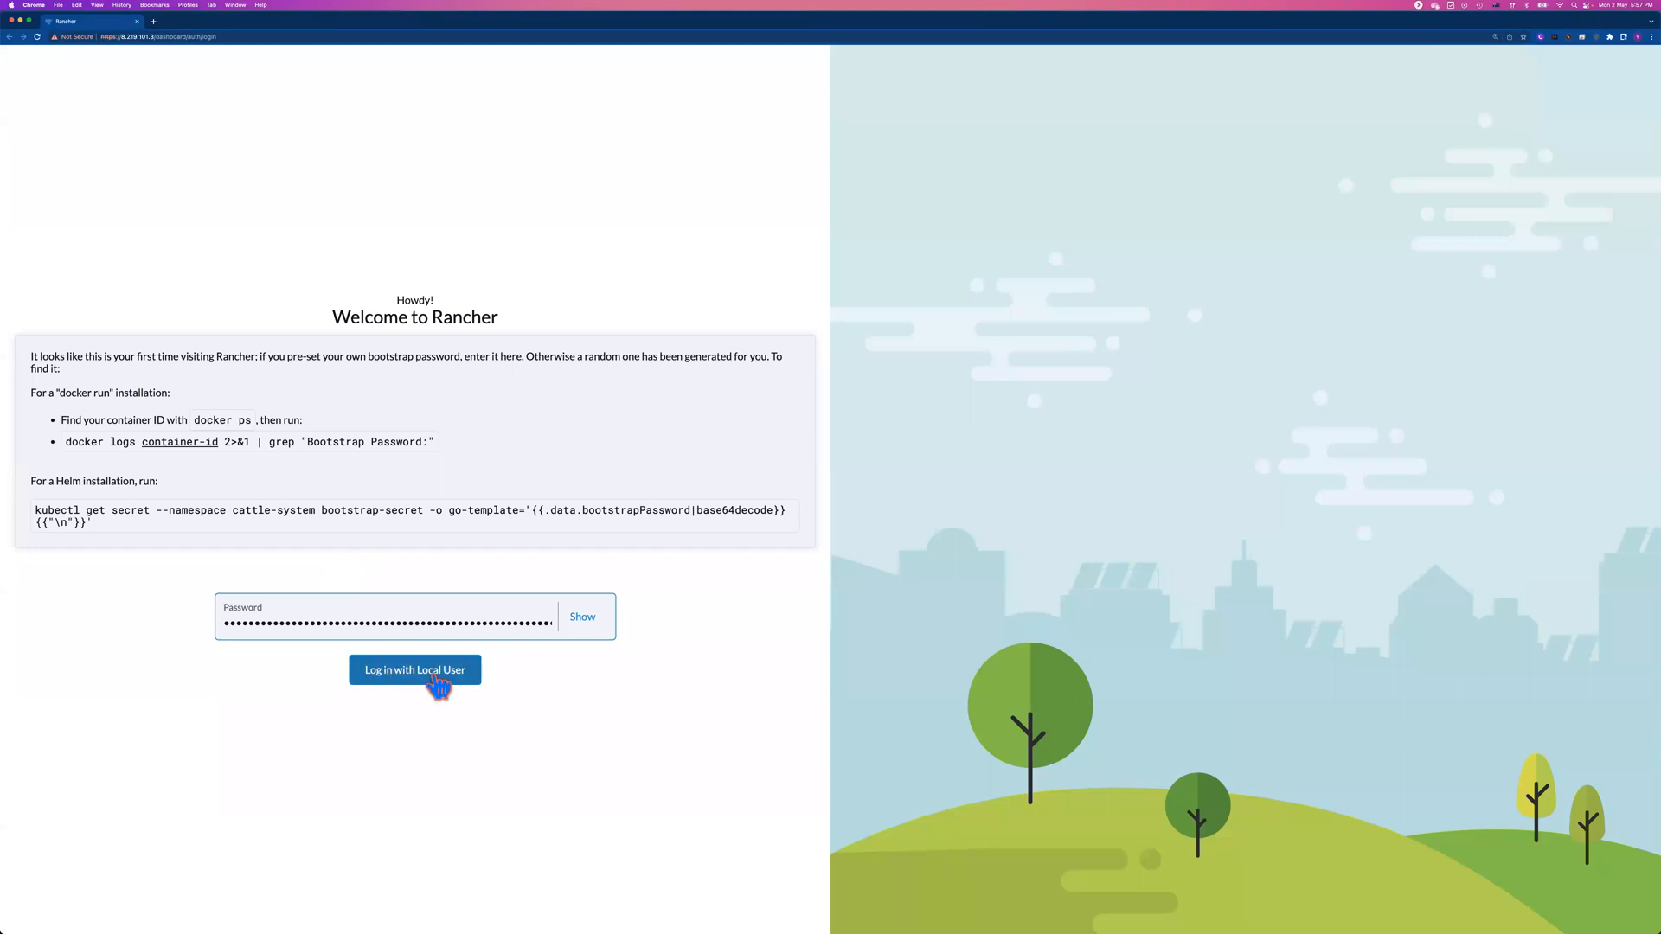
pyautogui.click(432, 684)
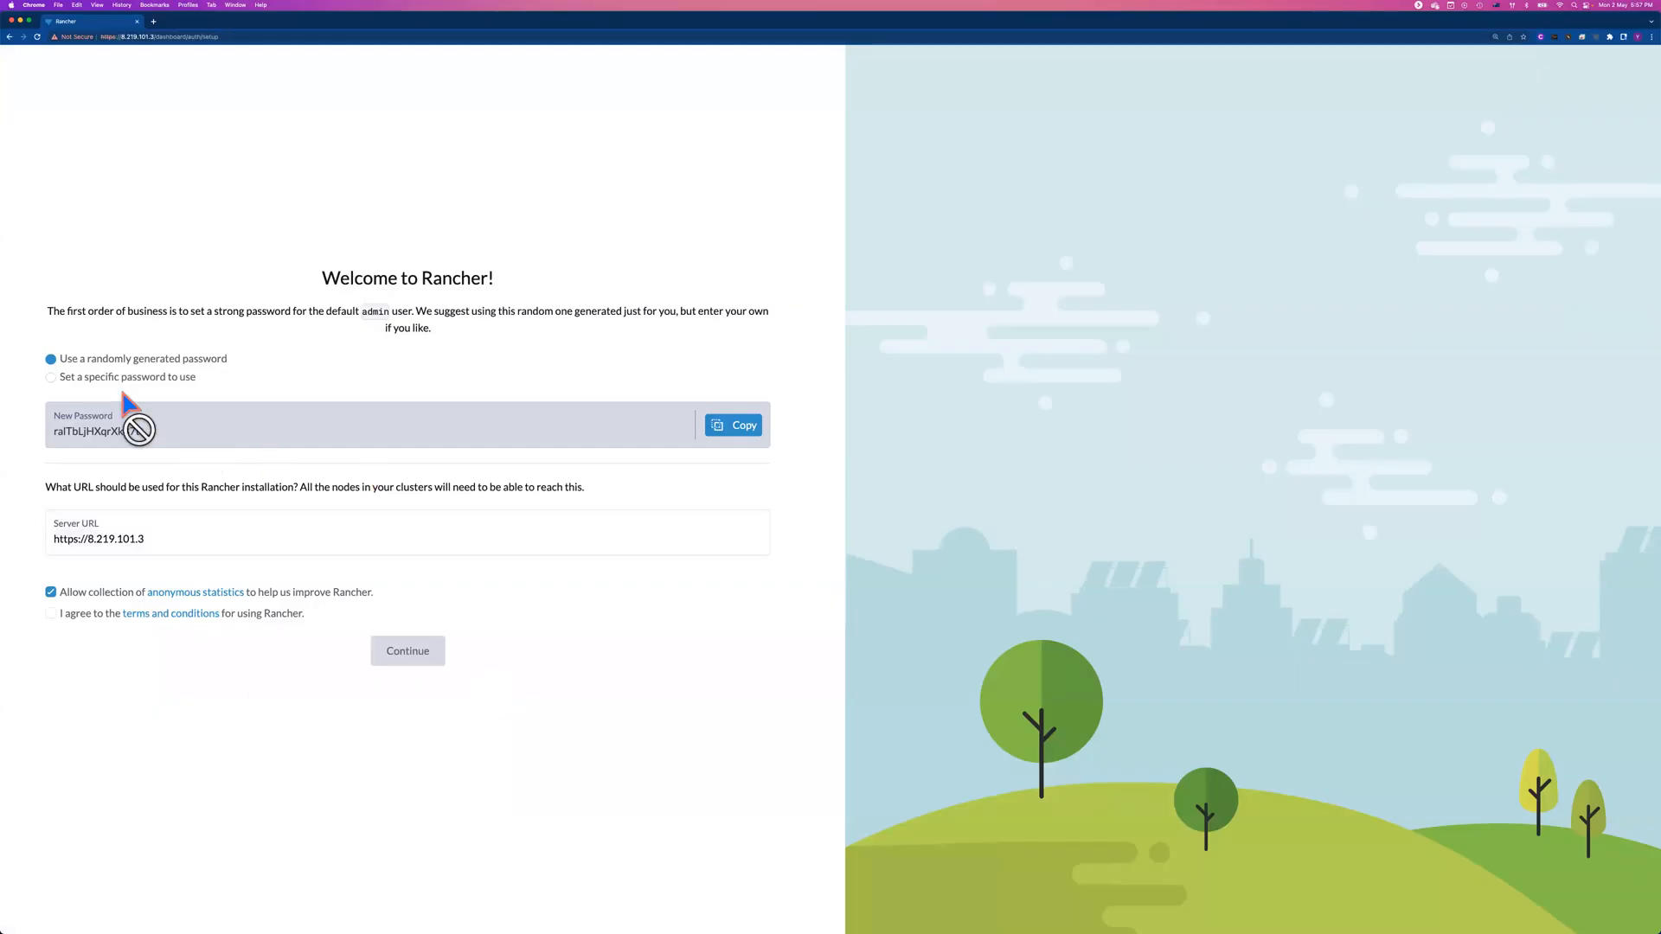
# Step: Set a specific admin password, accept the terms, continue, and bypass the certificate warning
pyautogui.click(82, 377)
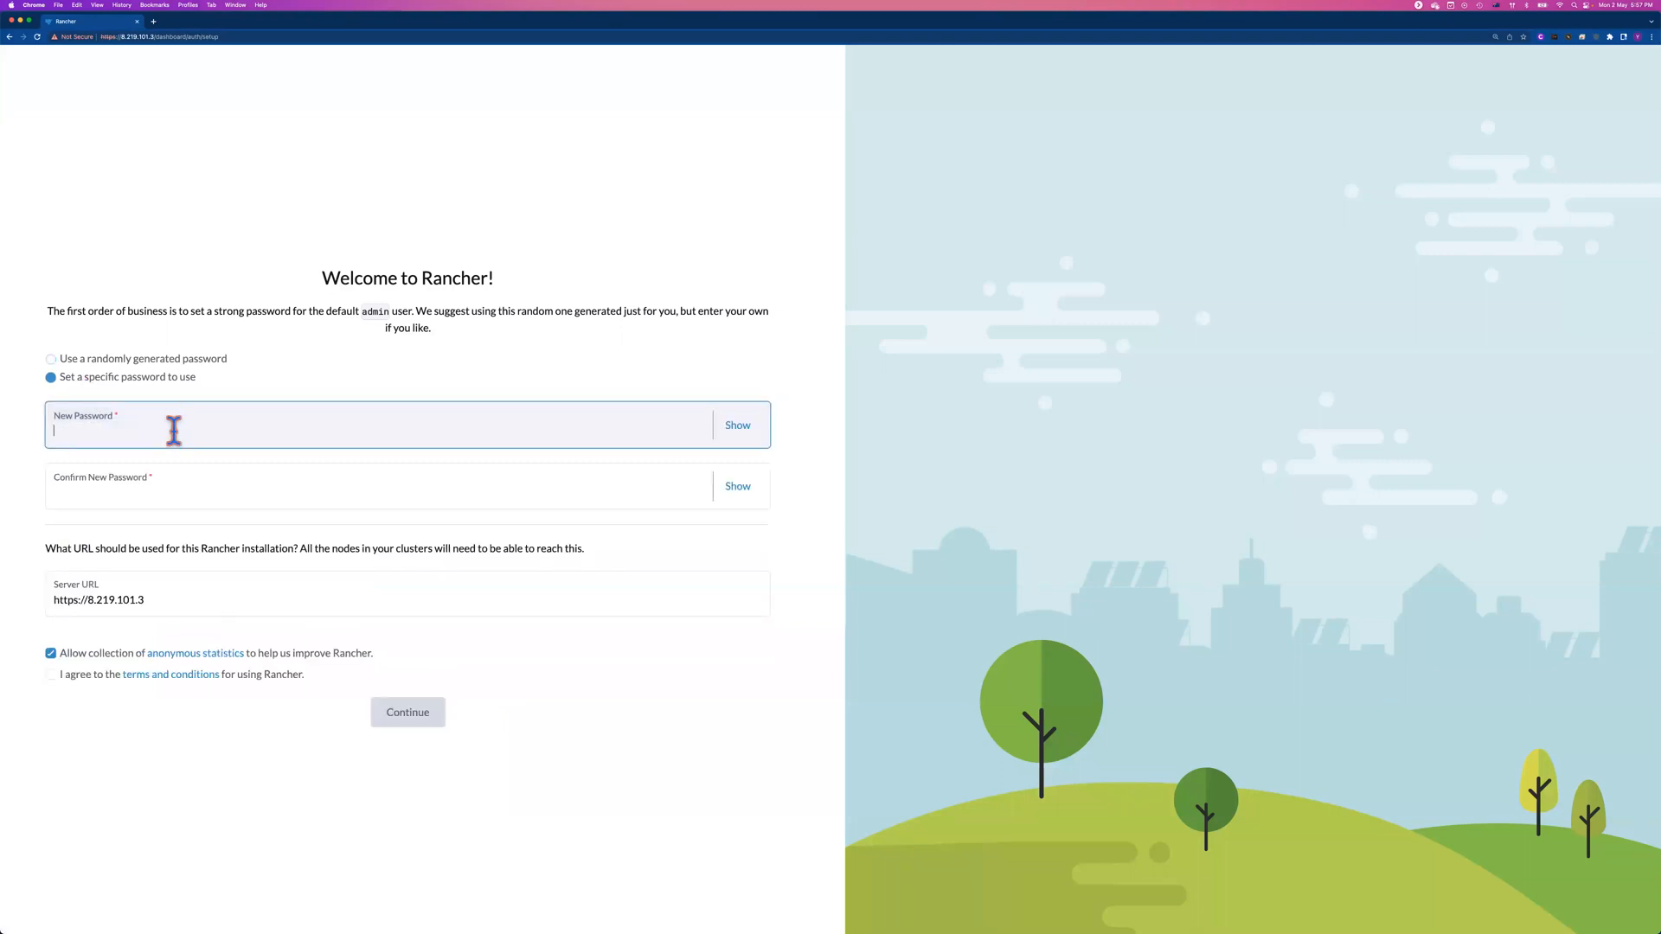
pyautogui.press('Tab')
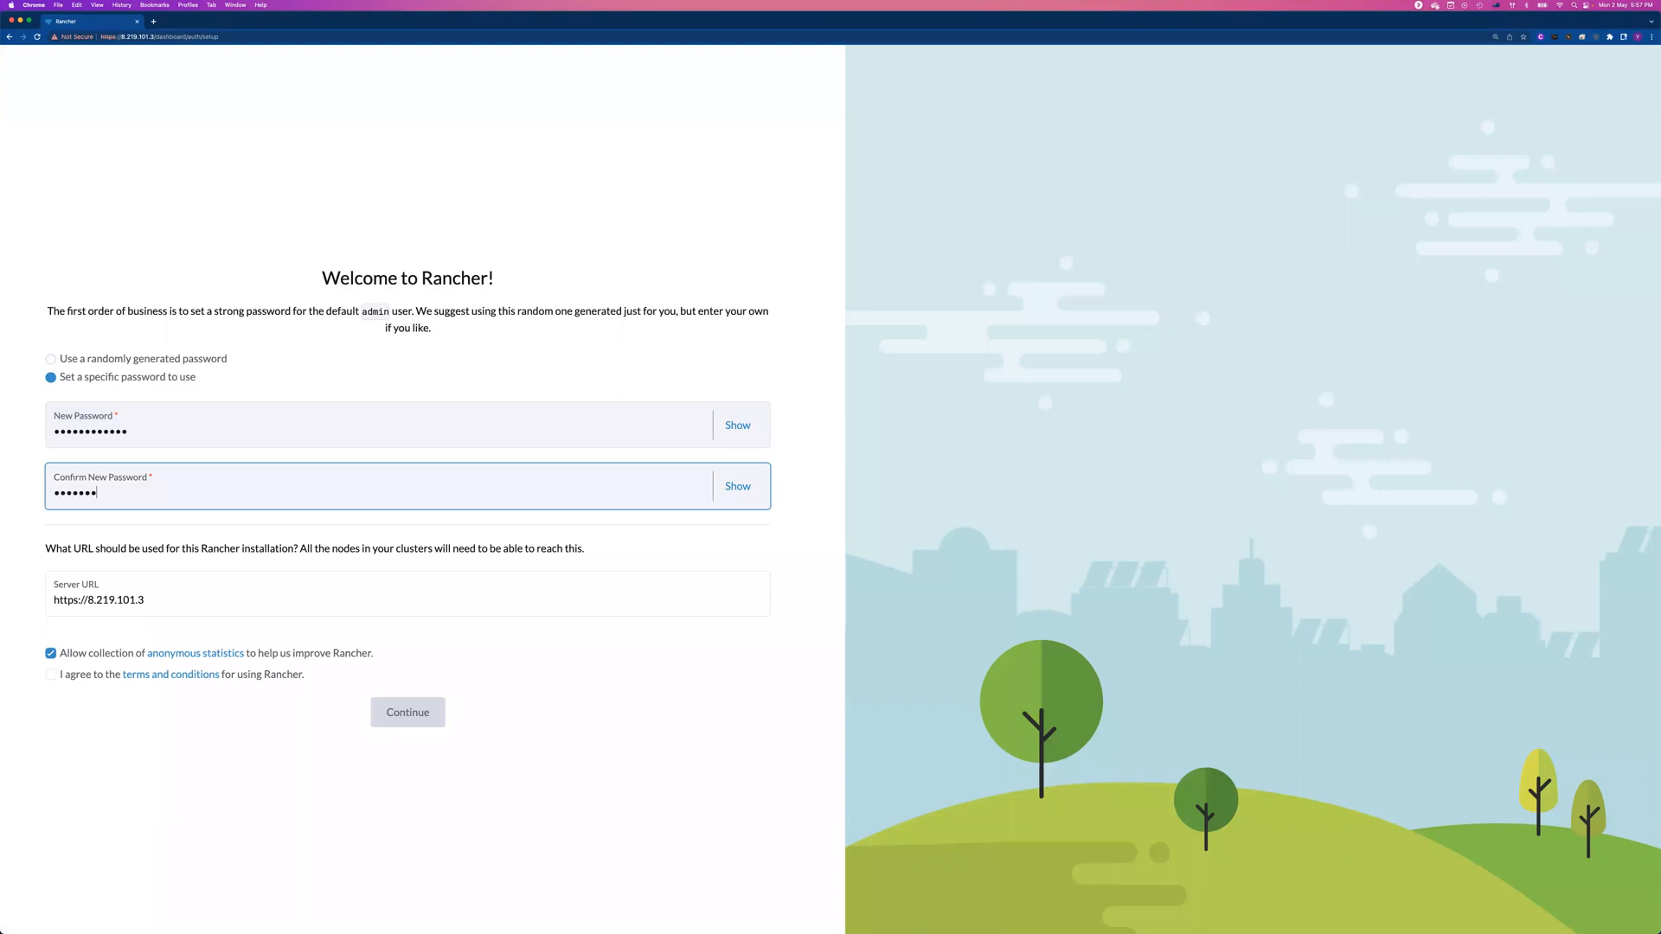
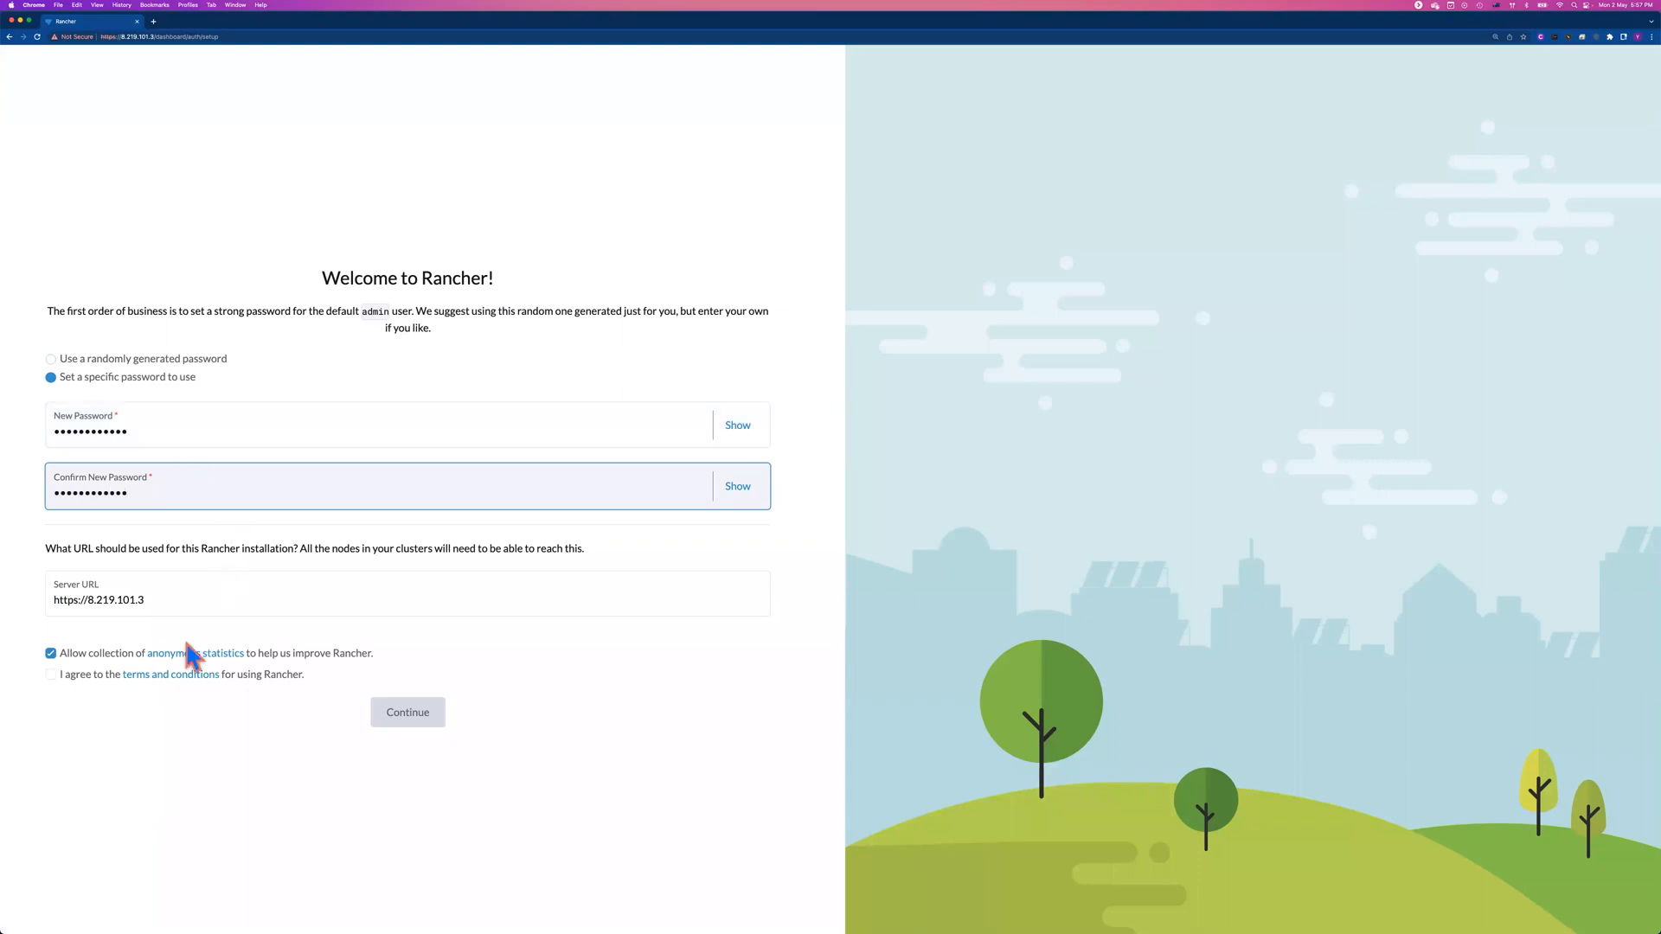
pyautogui.click(60, 683)
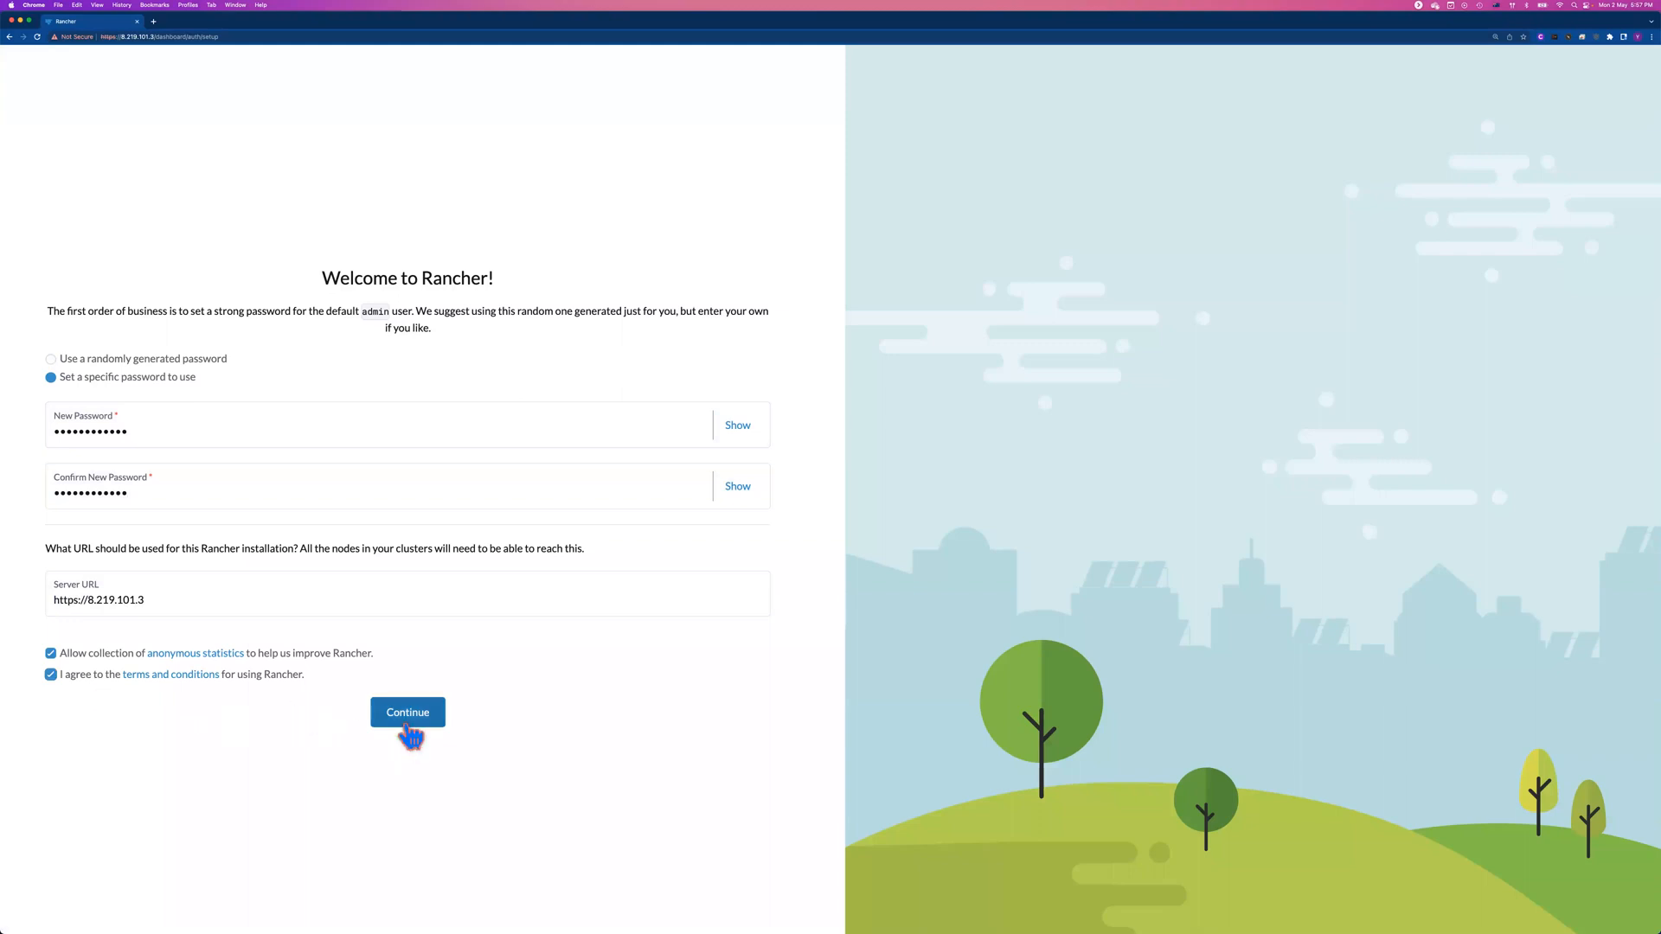
pyautogui.click(423, 734)
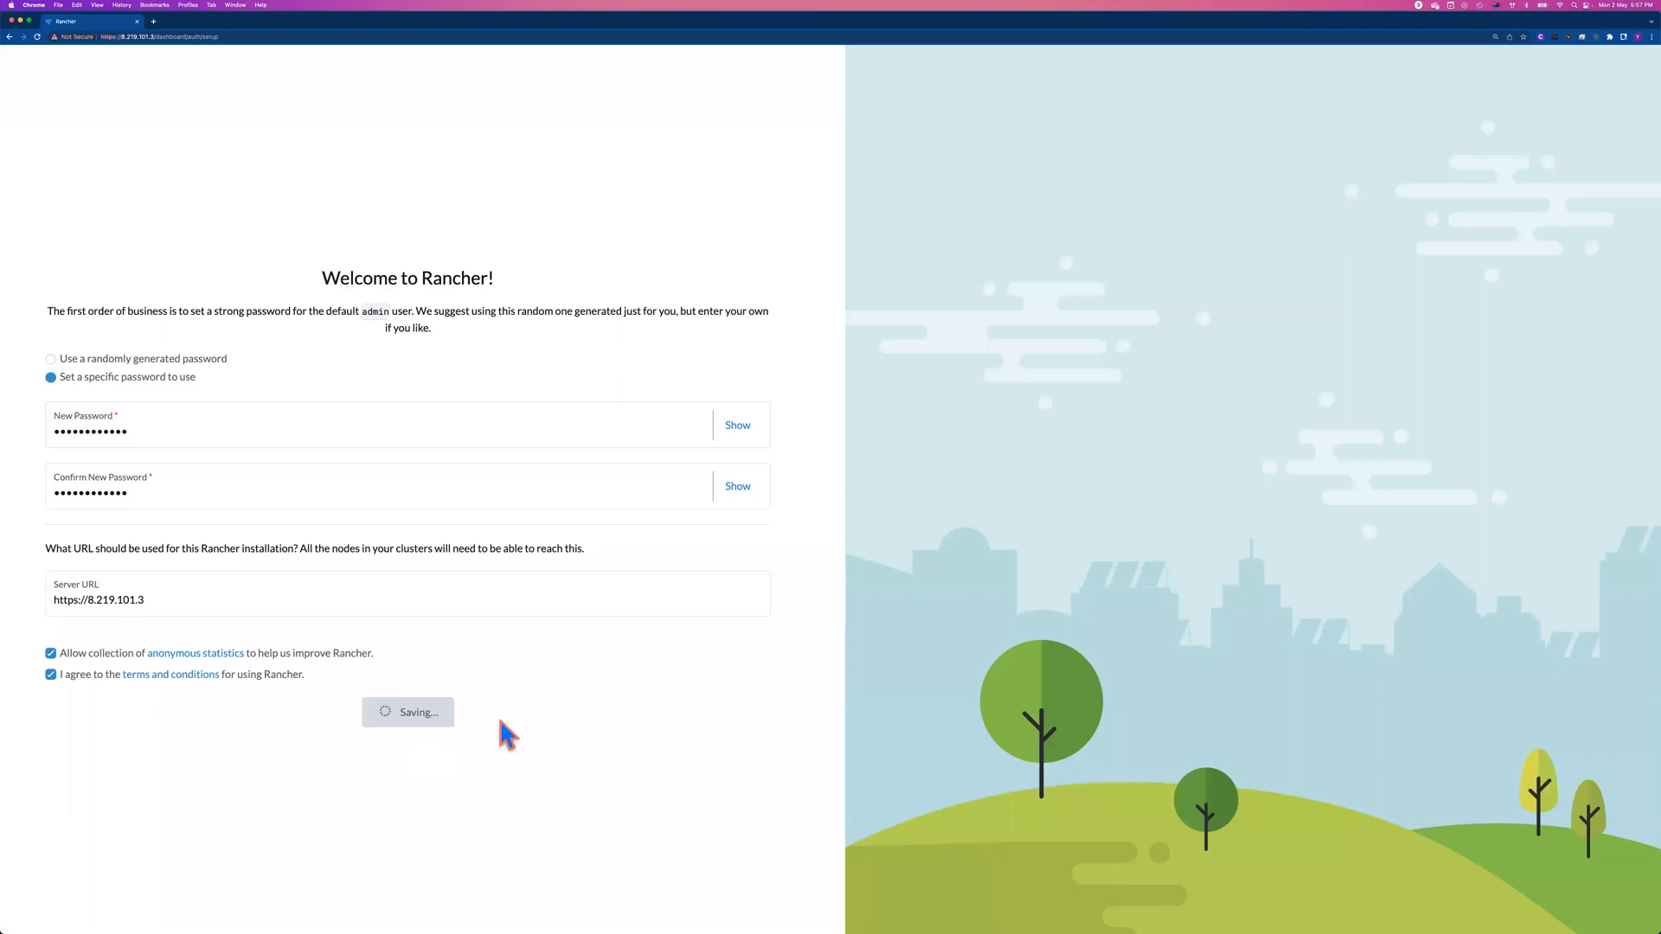
pyautogui.press('super+plus')
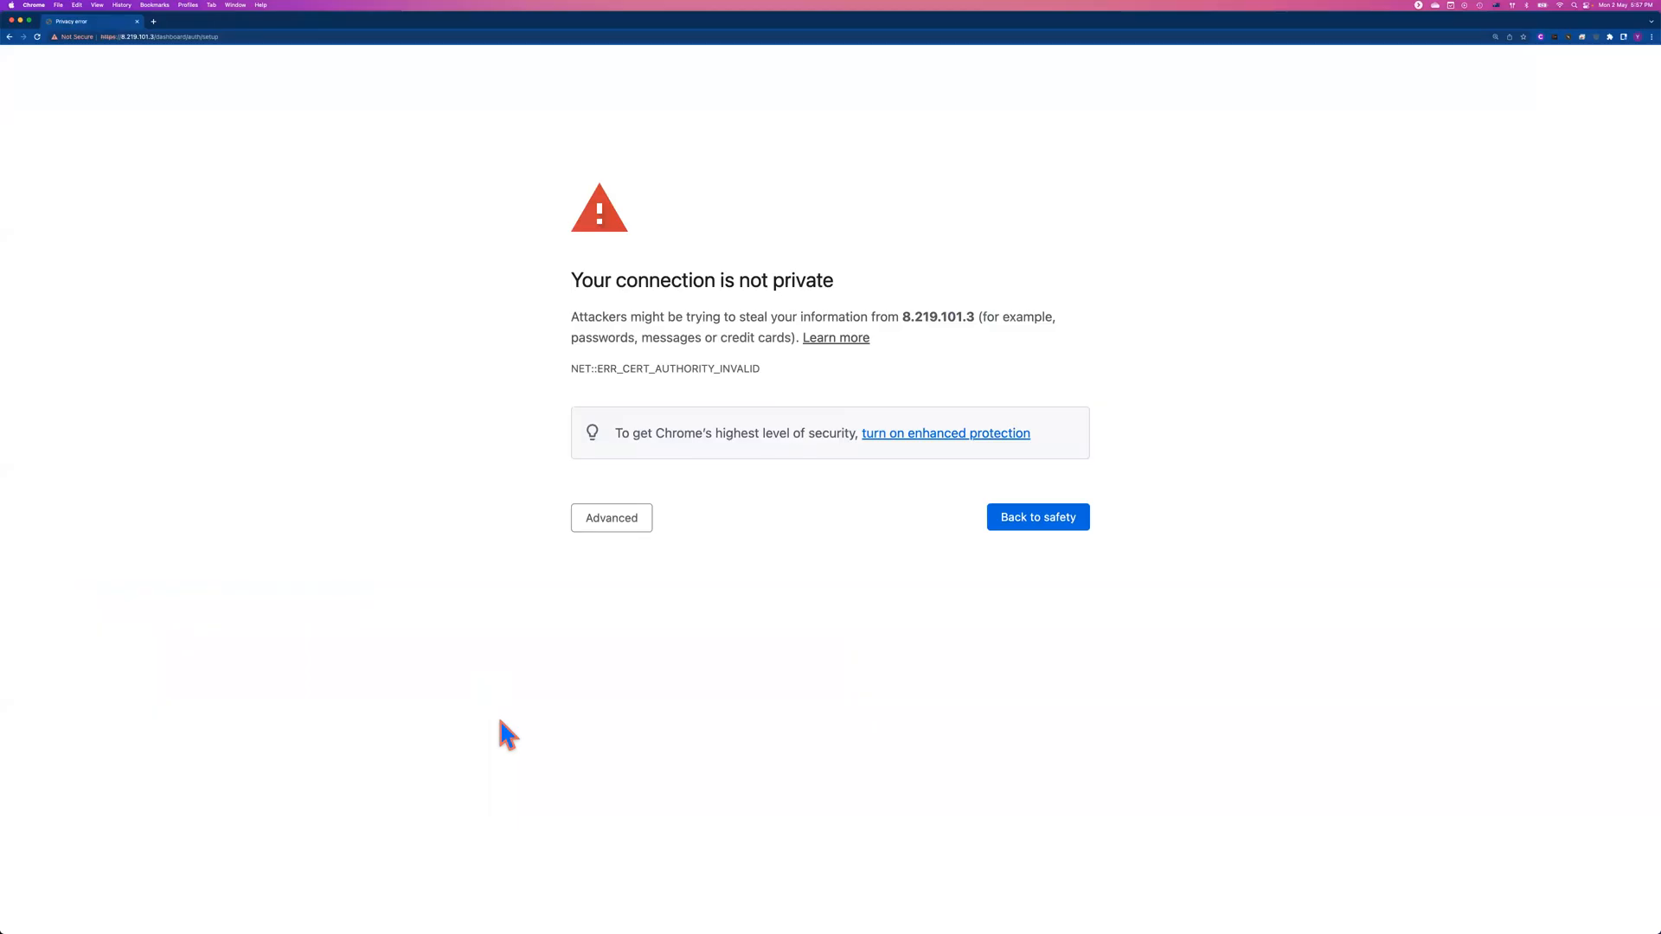
pyautogui.click(616, 528)
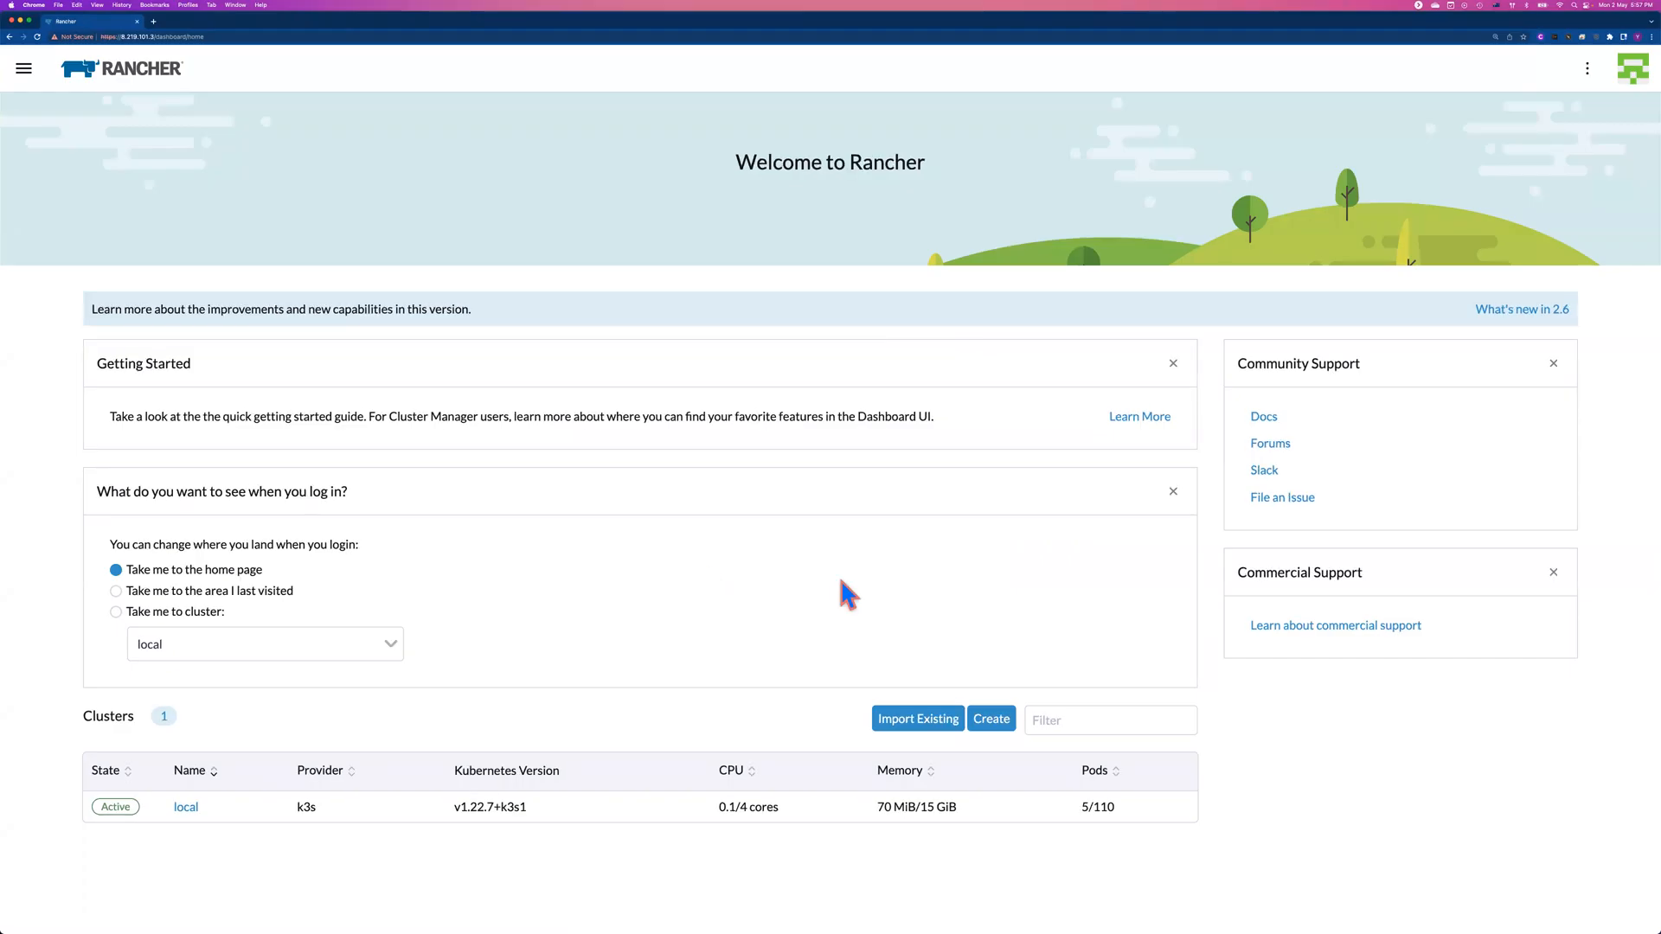
# Step: Zoom the home page and open the navigation menu for Cluster Management
pyautogui.press('super+plus')
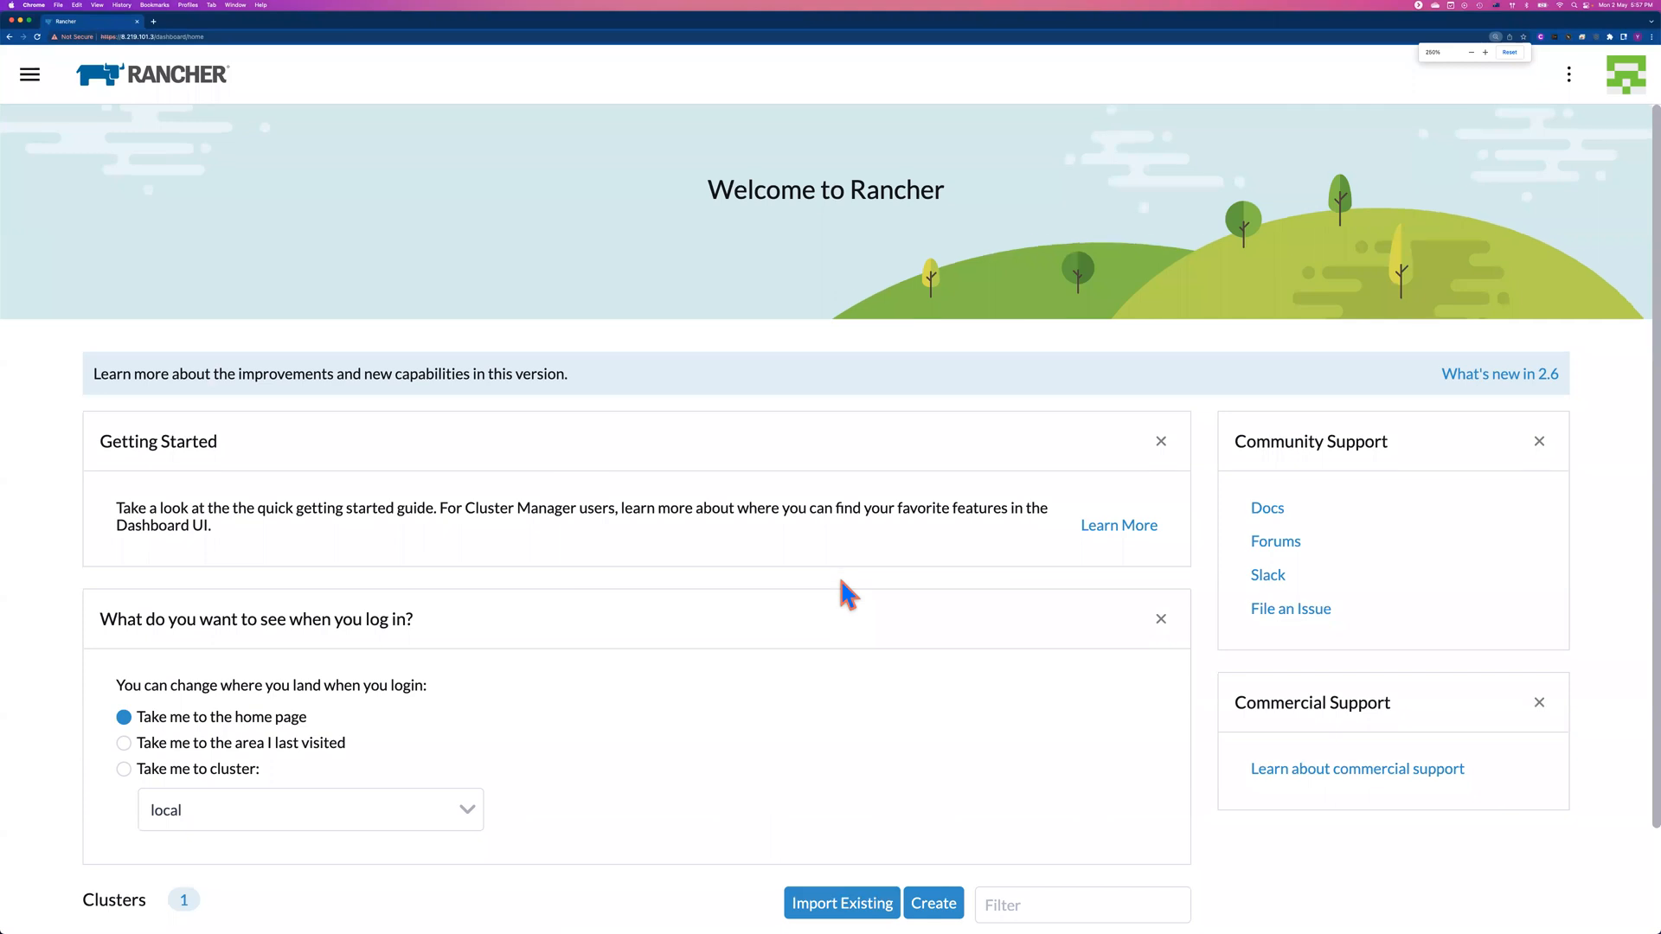
pyautogui.scroll(-2, 841, 580)
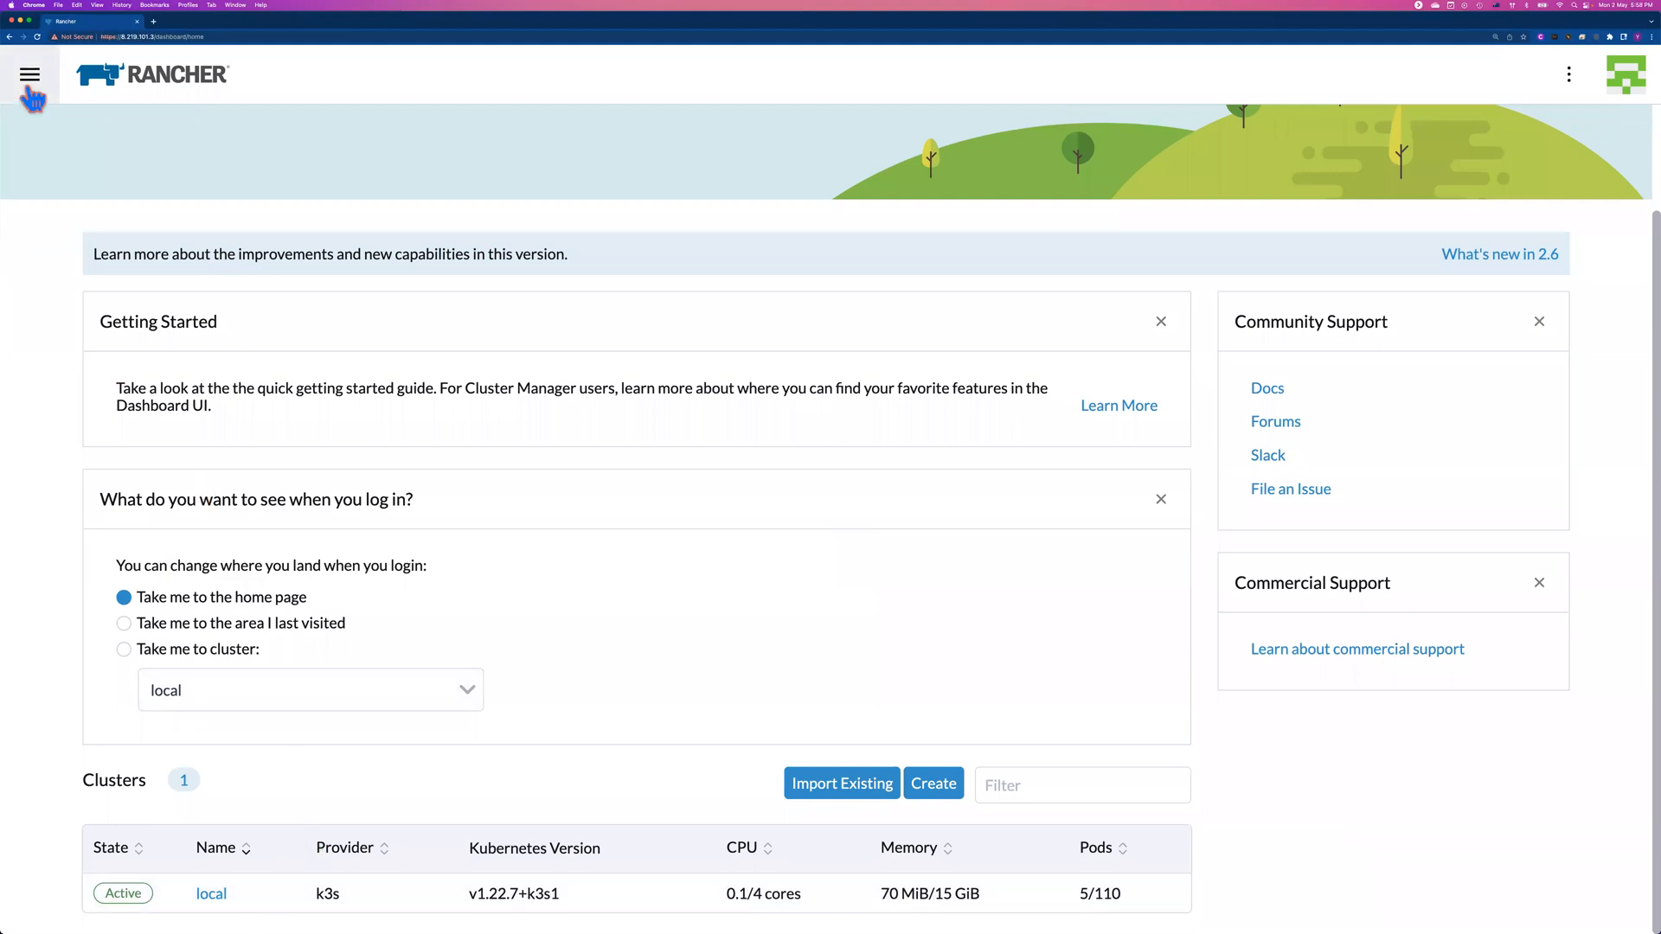
pyautogui.click(30, 75)
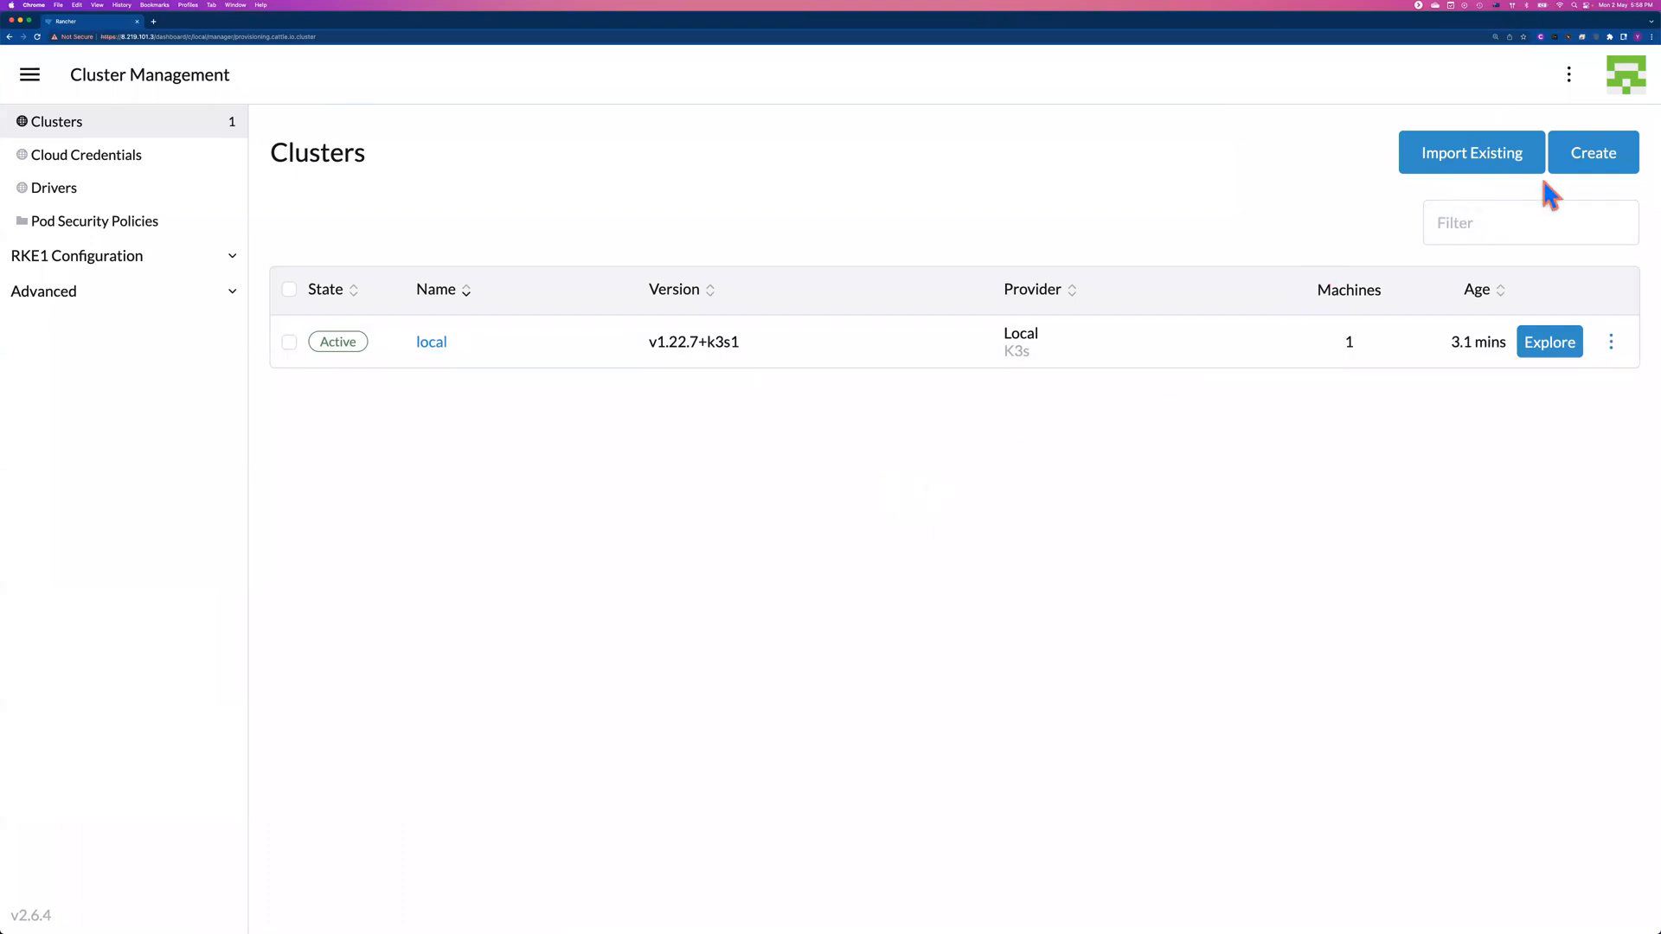
pyautogui.click(1490, 178)
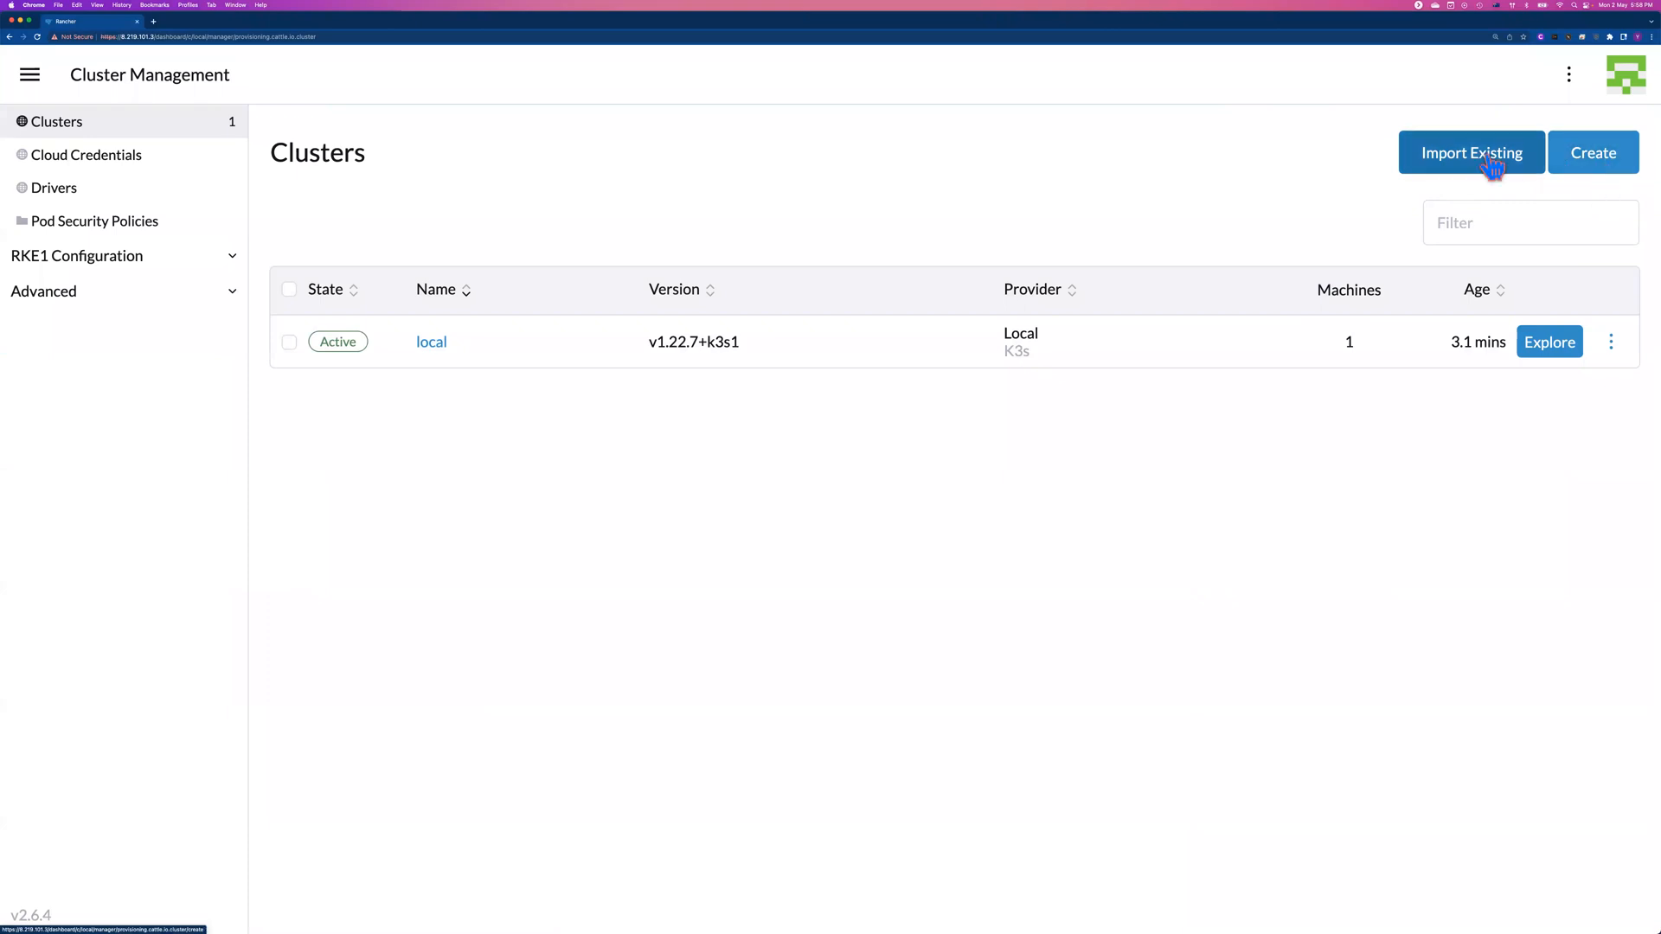
pyautogui.click(1493, 170)
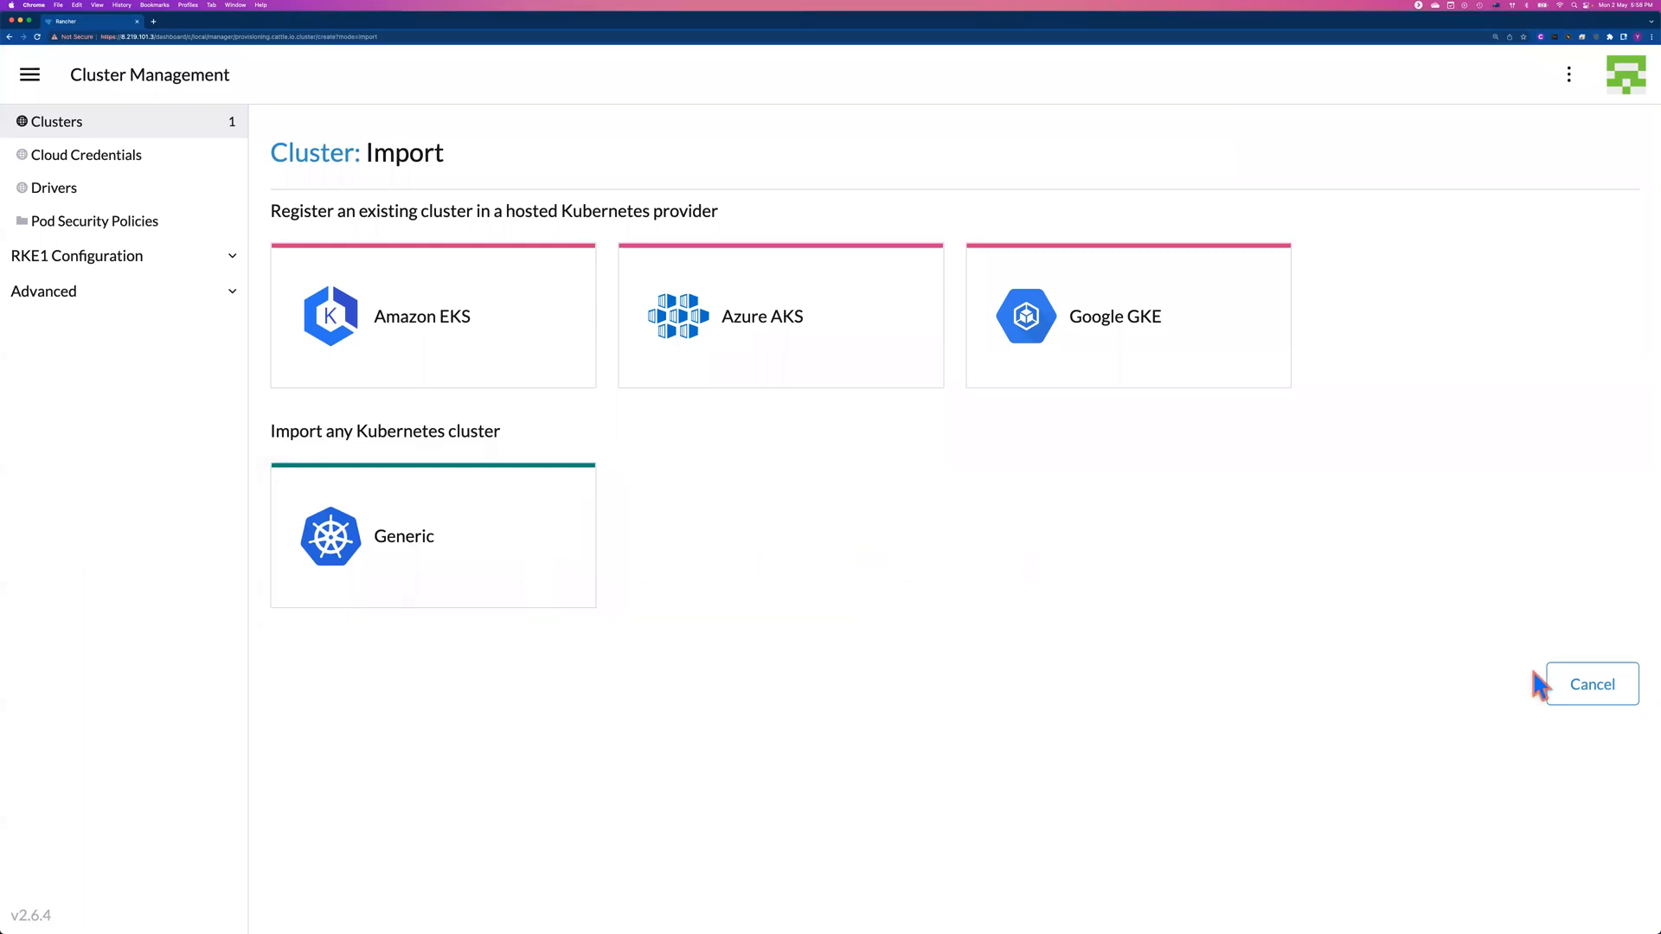
pyautogui.click(1586, 702)
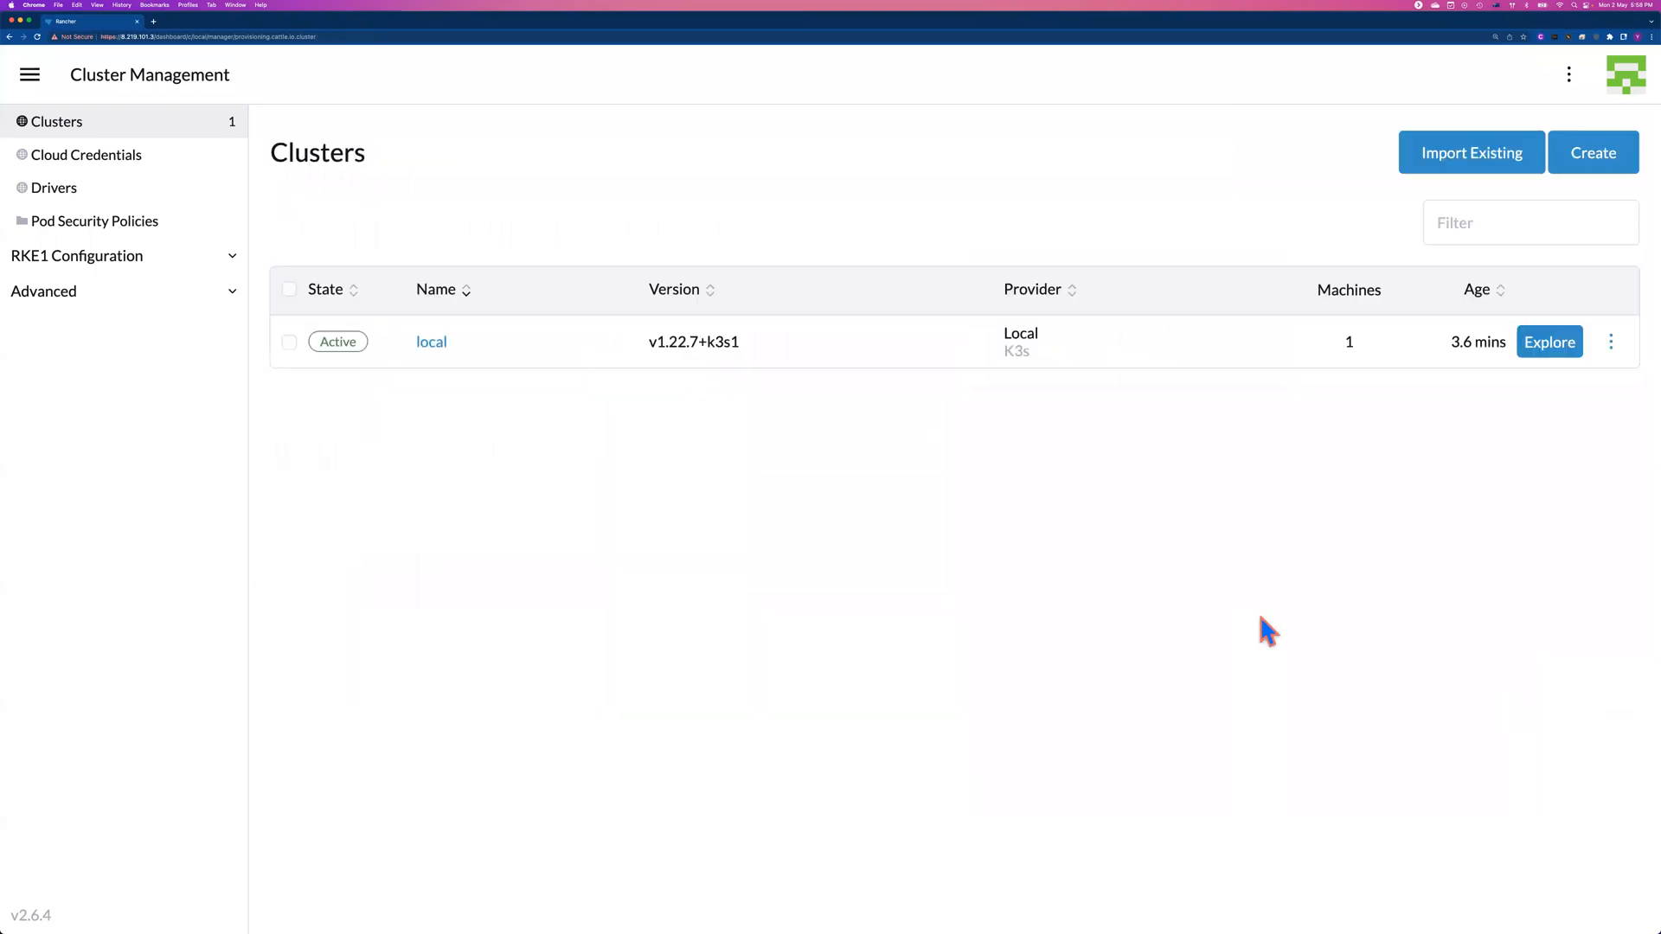
pyautogui.click(1624, 176)
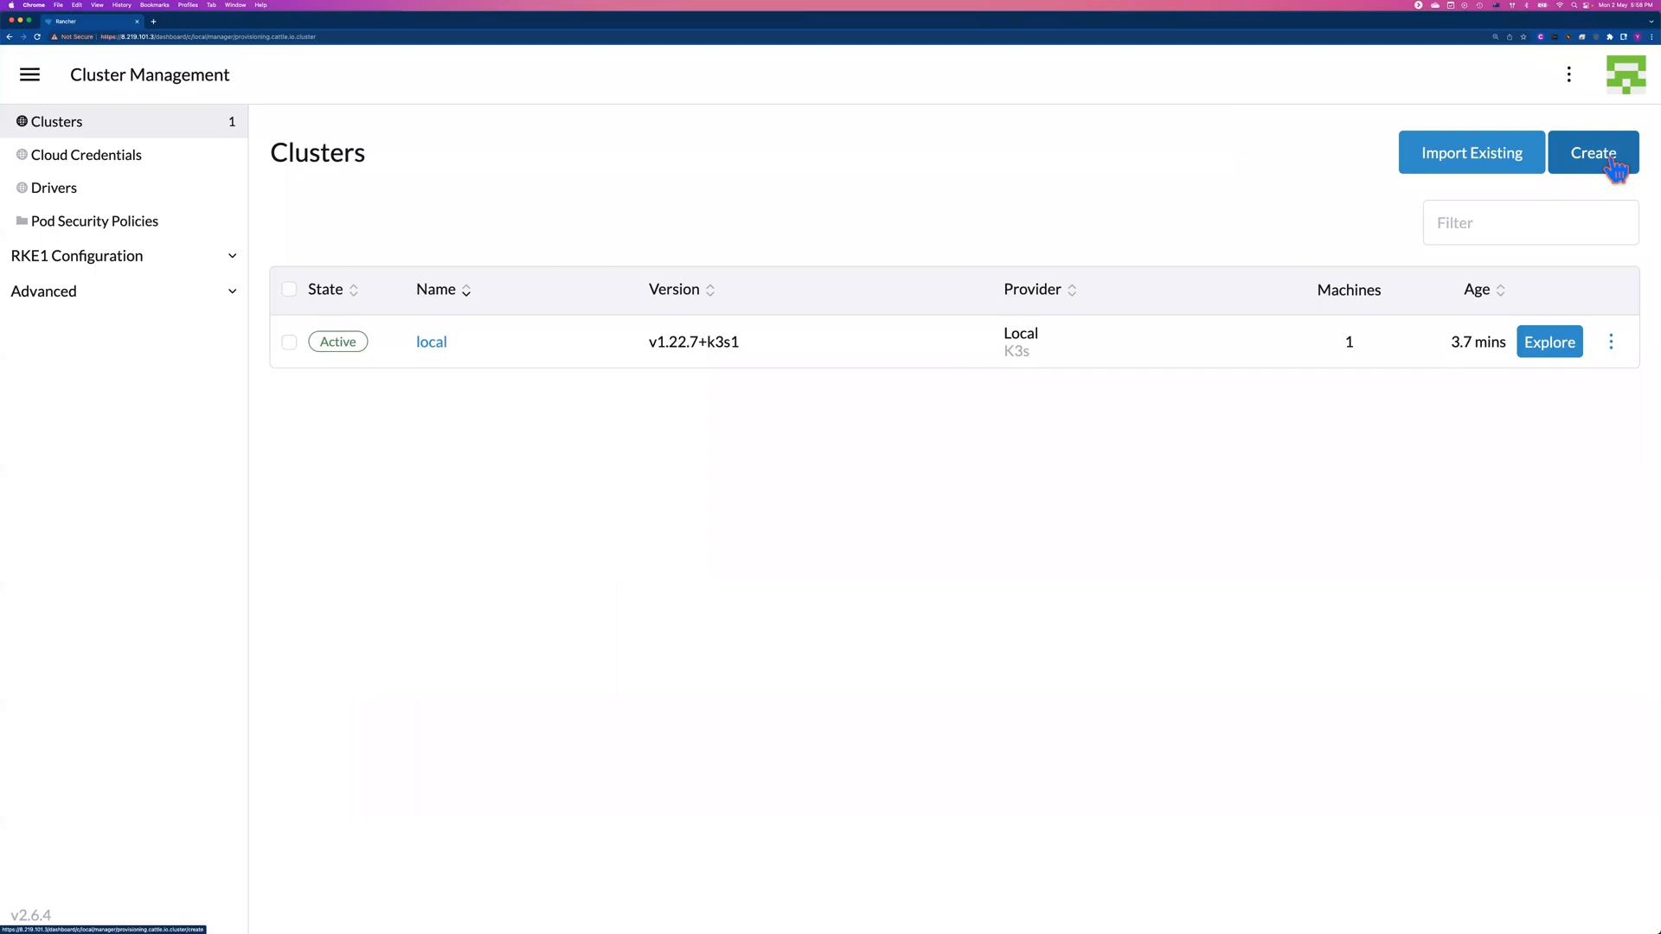
# Step: Create a new cluster and highlight the RKE wording among the provider options
pyautogui.click(1616, 171)
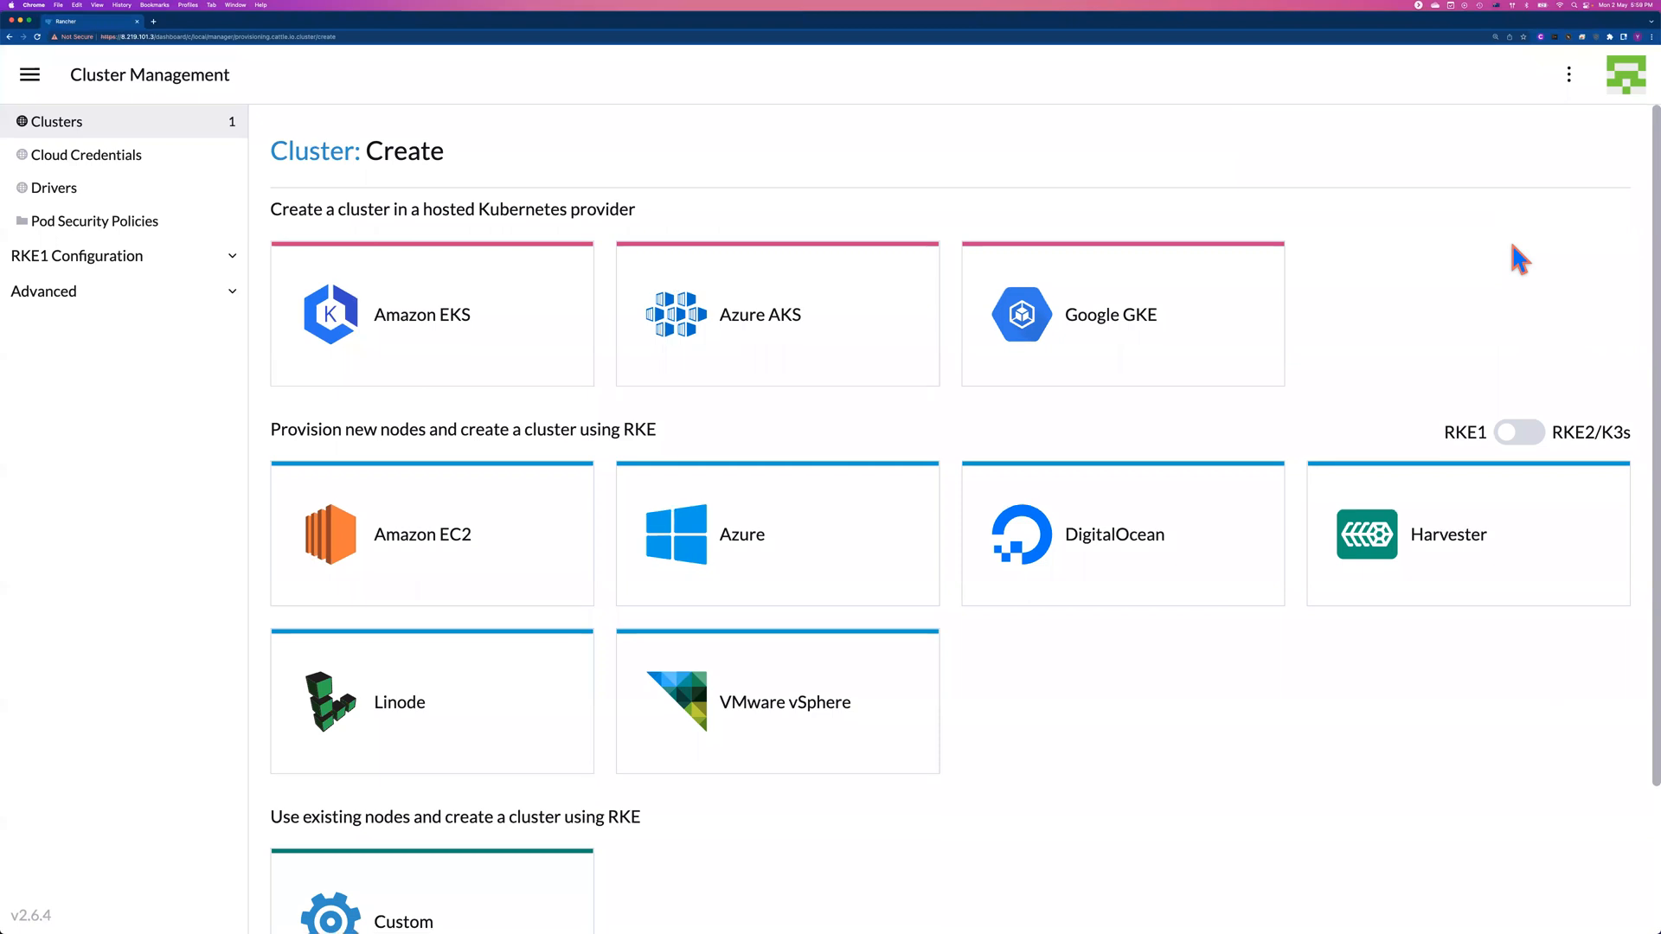
pyautogui.scroll(-1, 1512, 244)
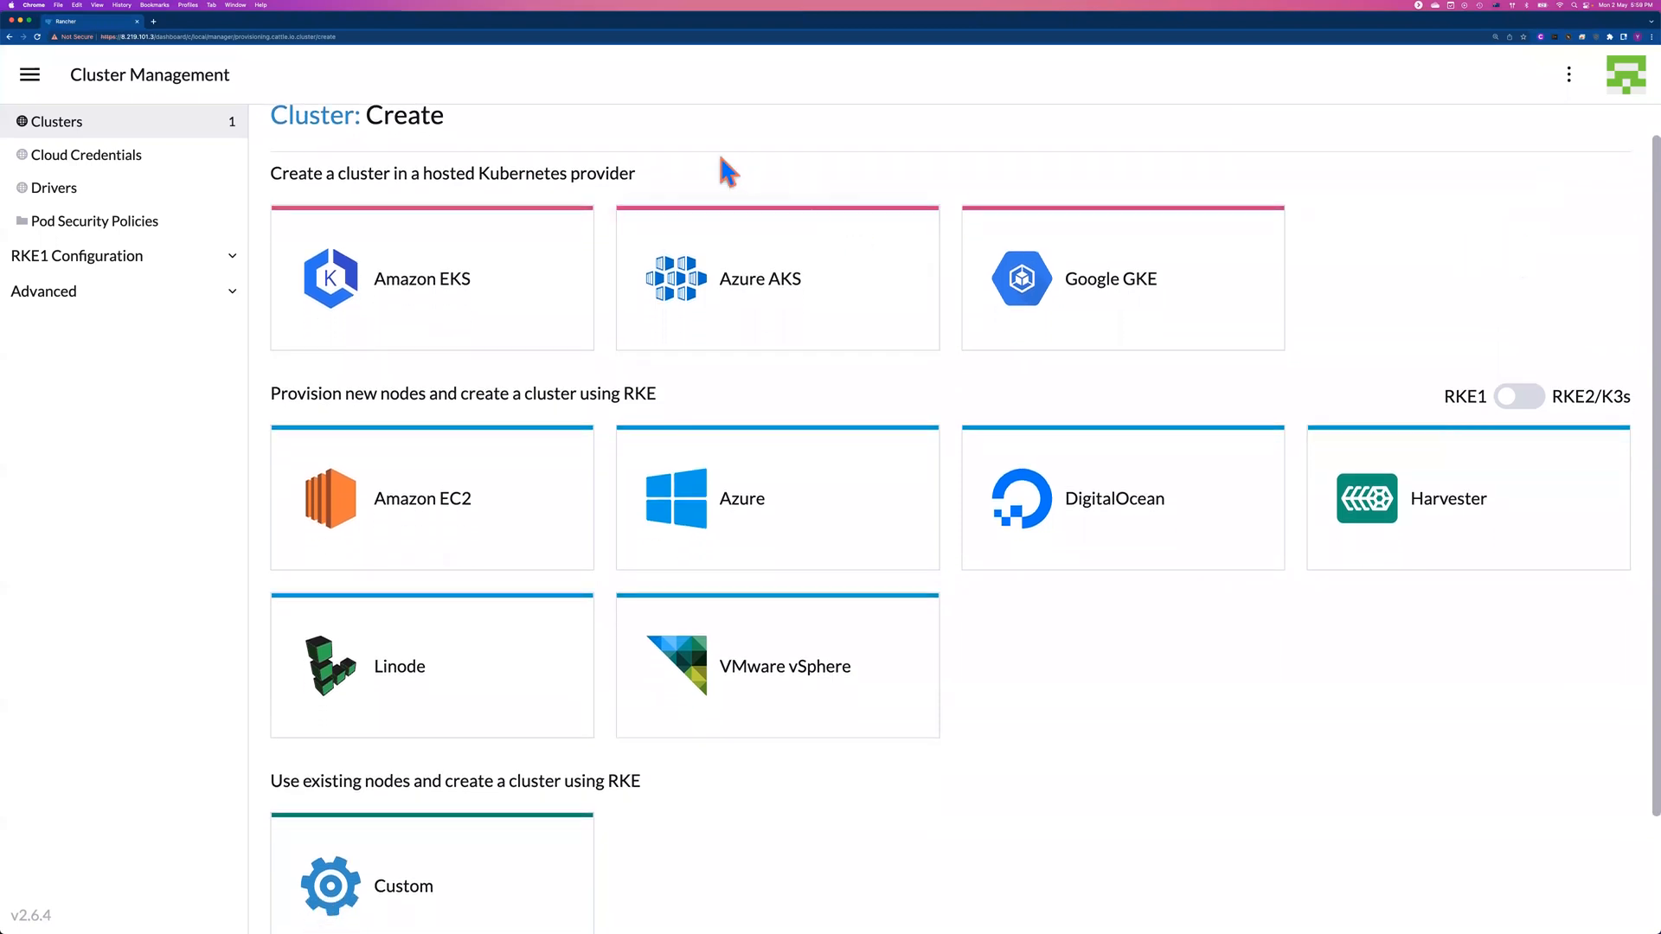
pyautogui.scroll(-1, 750, 154)
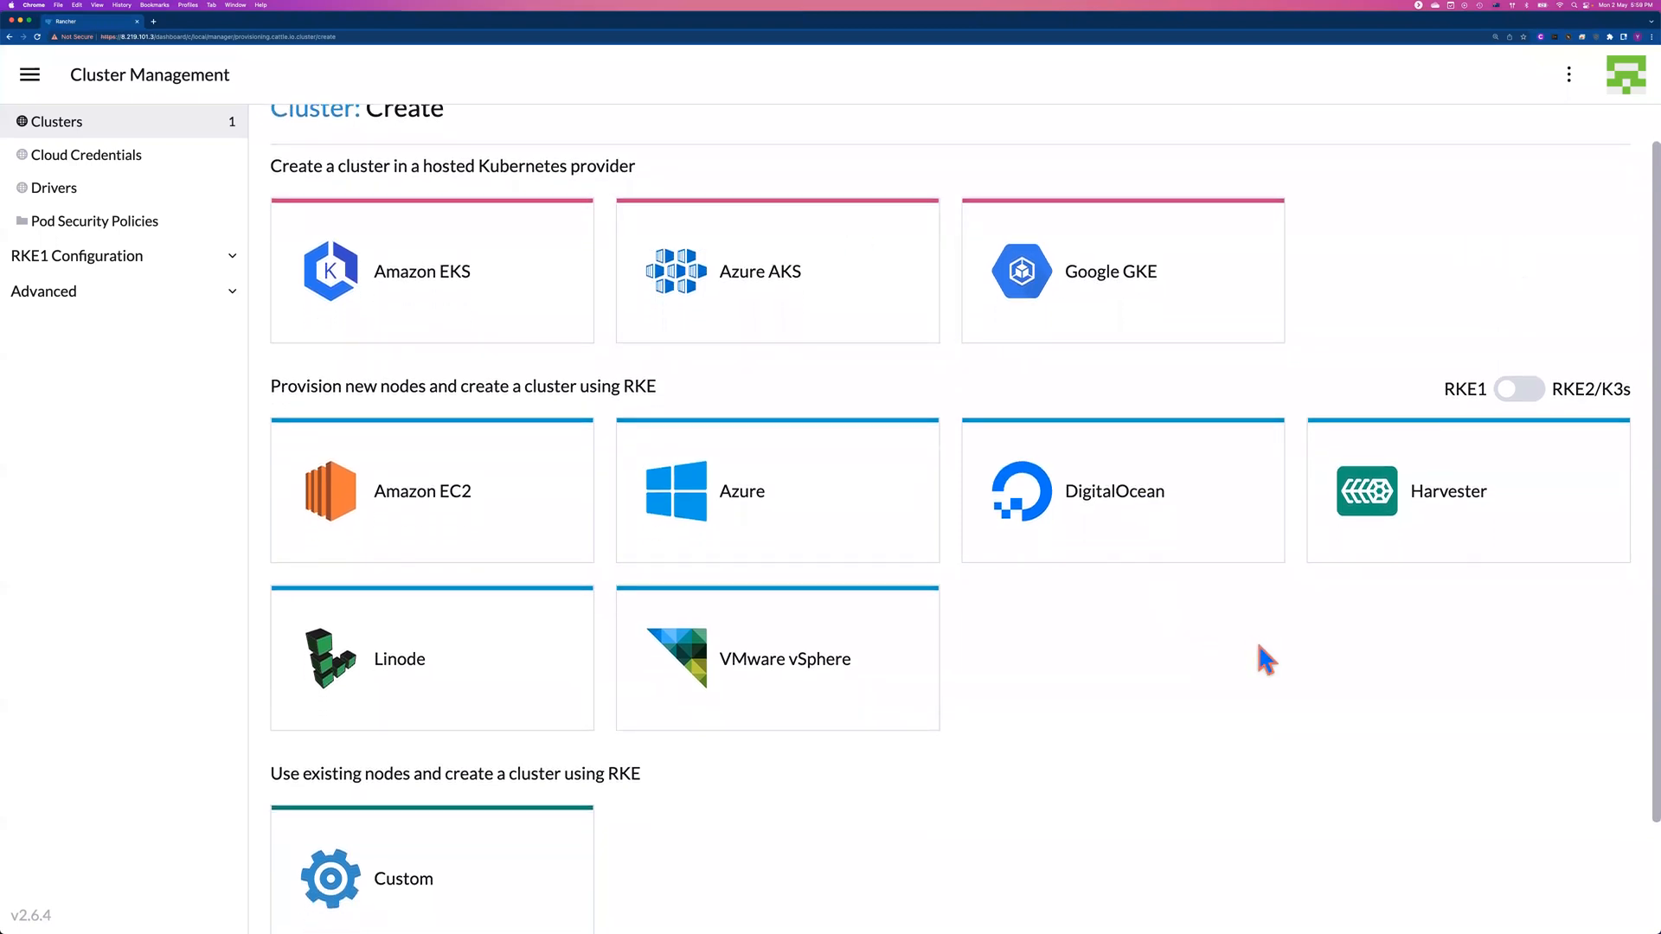
pyautogui.scroll(-1, 1259, 645)
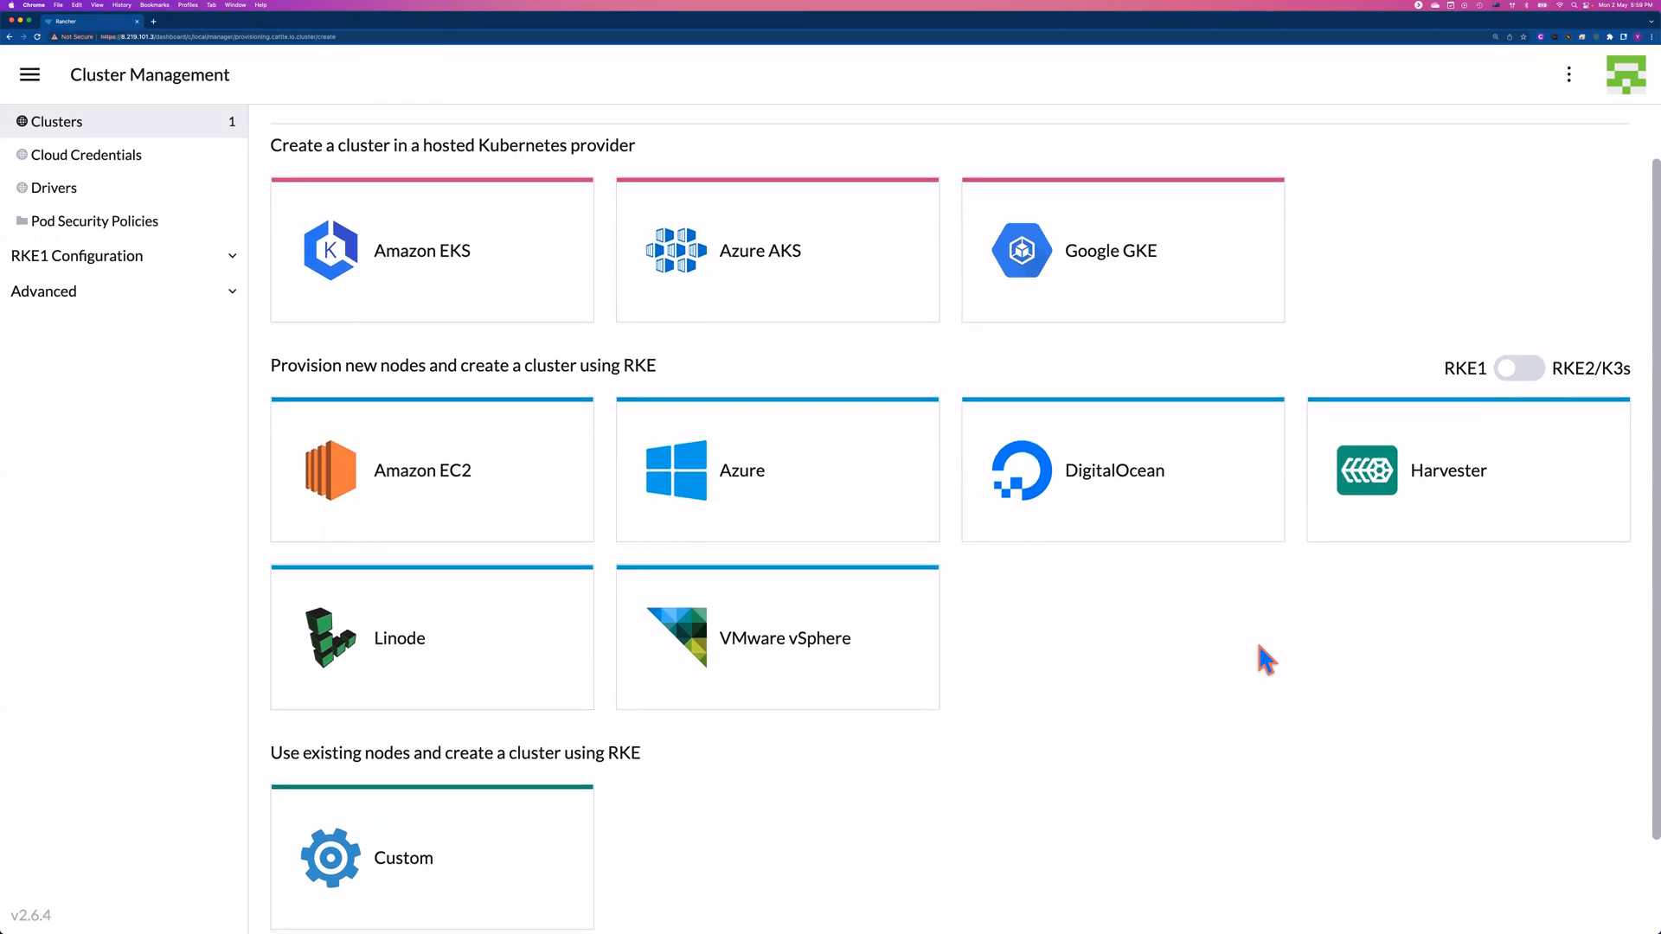
pyautogui.scroll(-1, 1259, 648)
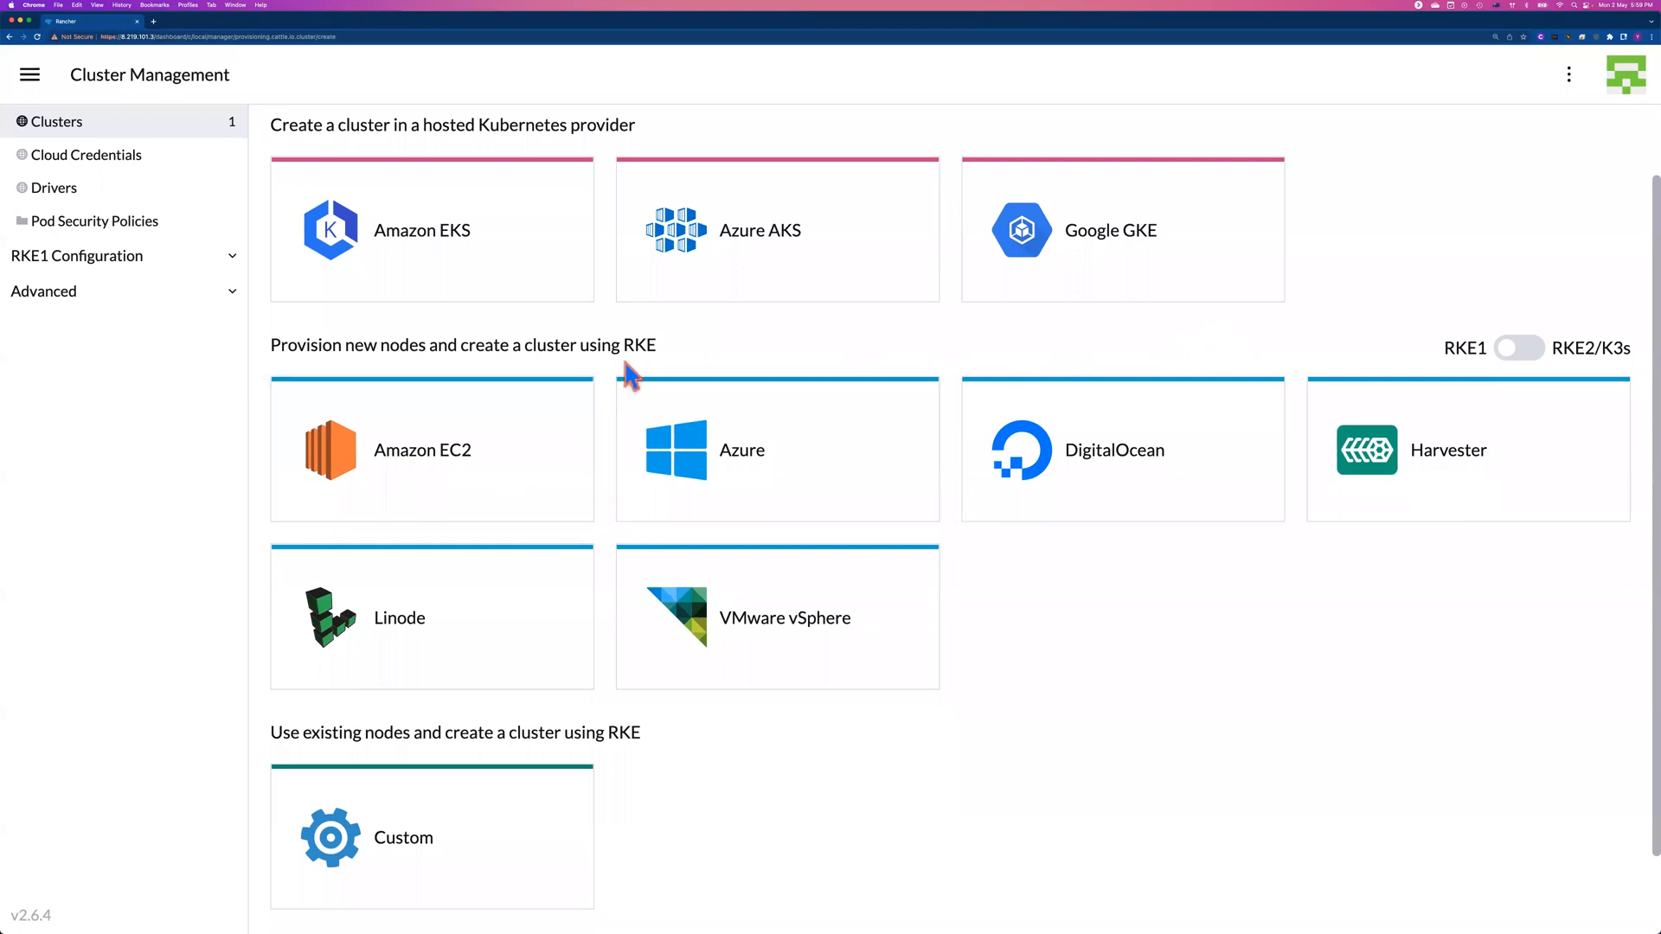
pyautogui.moveTo(596, 342); pyautogui.dragTo(688, 361)
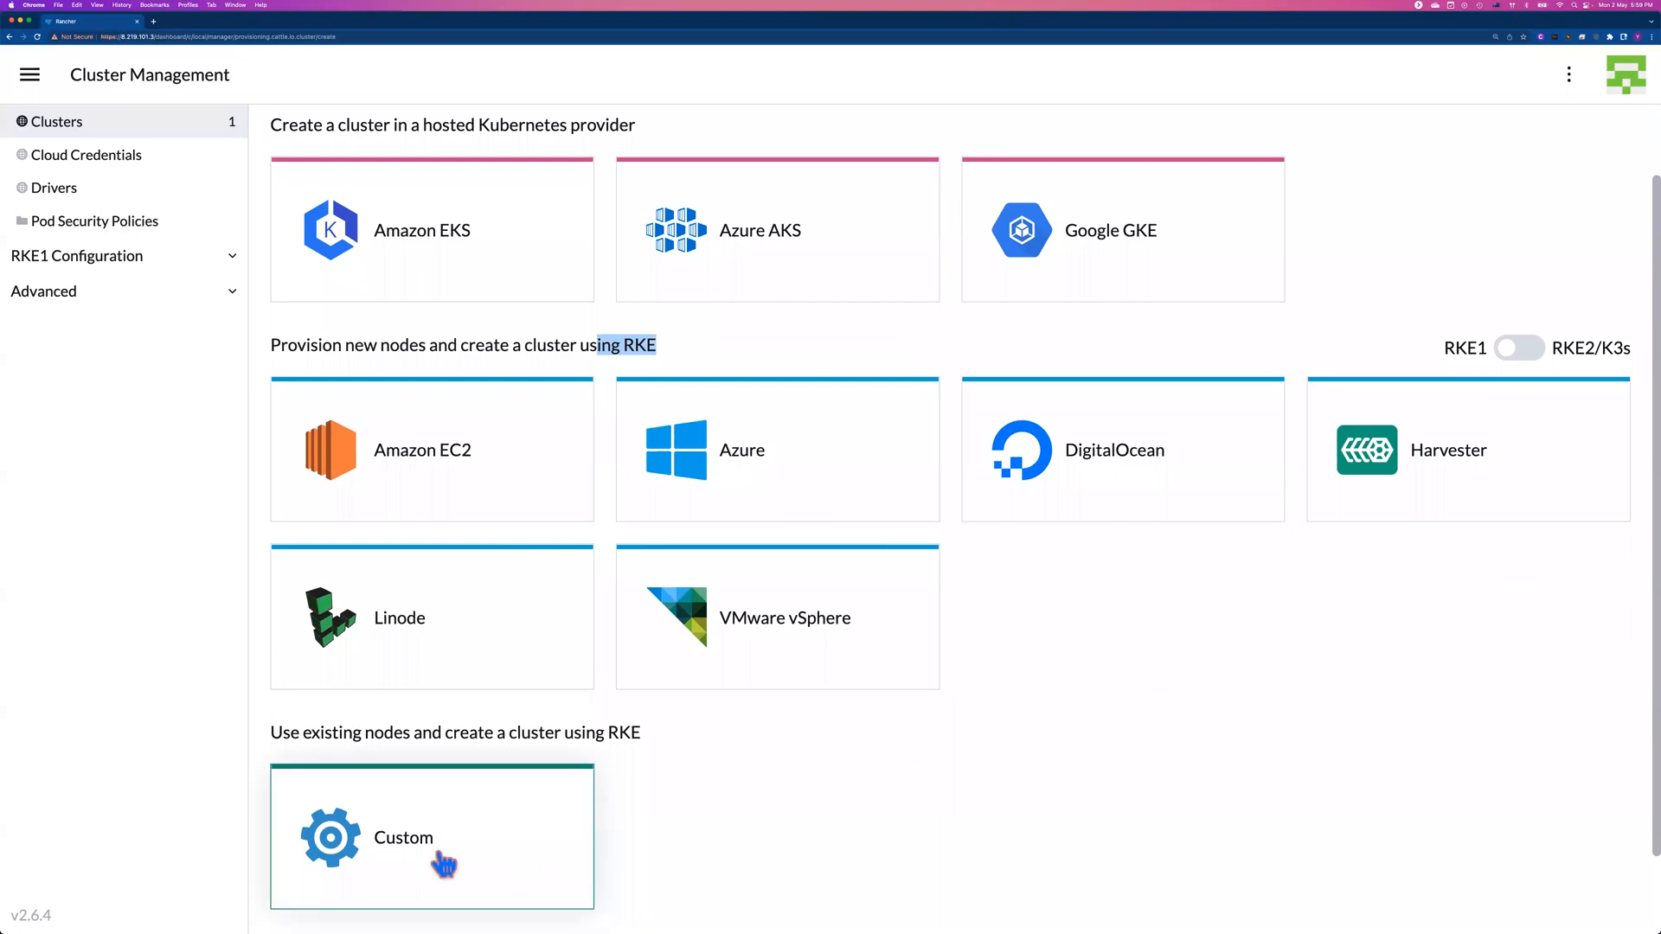
pyautogui.click(723, 845)
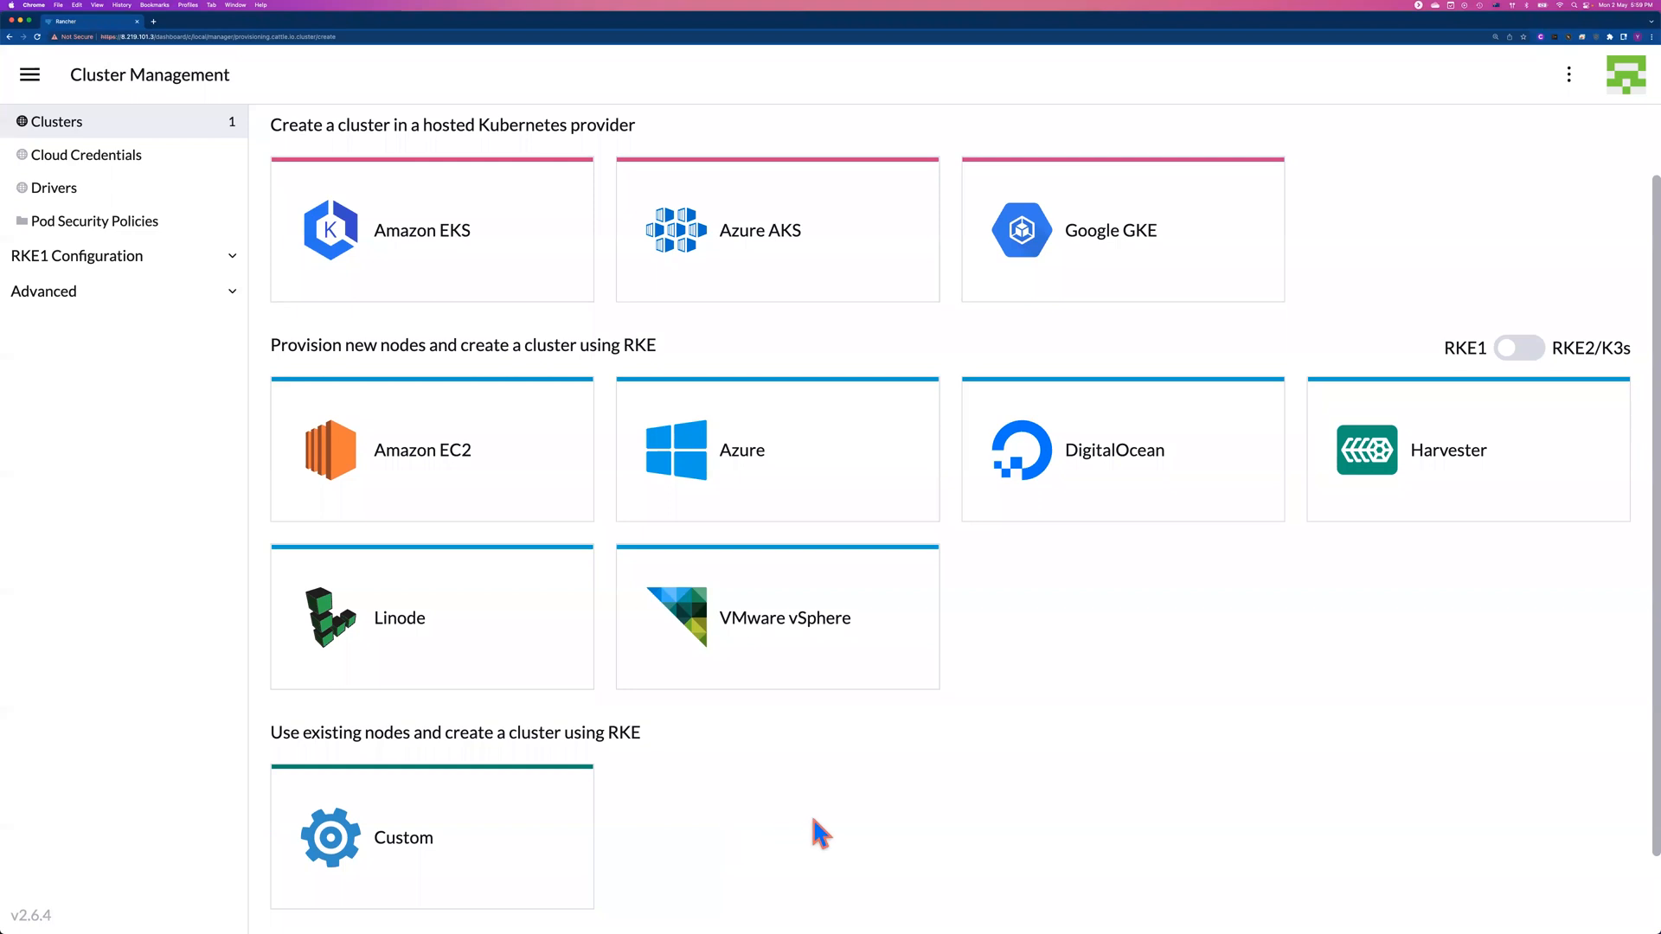
# Step: Switch over to the Alibaba Cloud console desktop
pyautogui.hotkey('ctrl', 'Left')
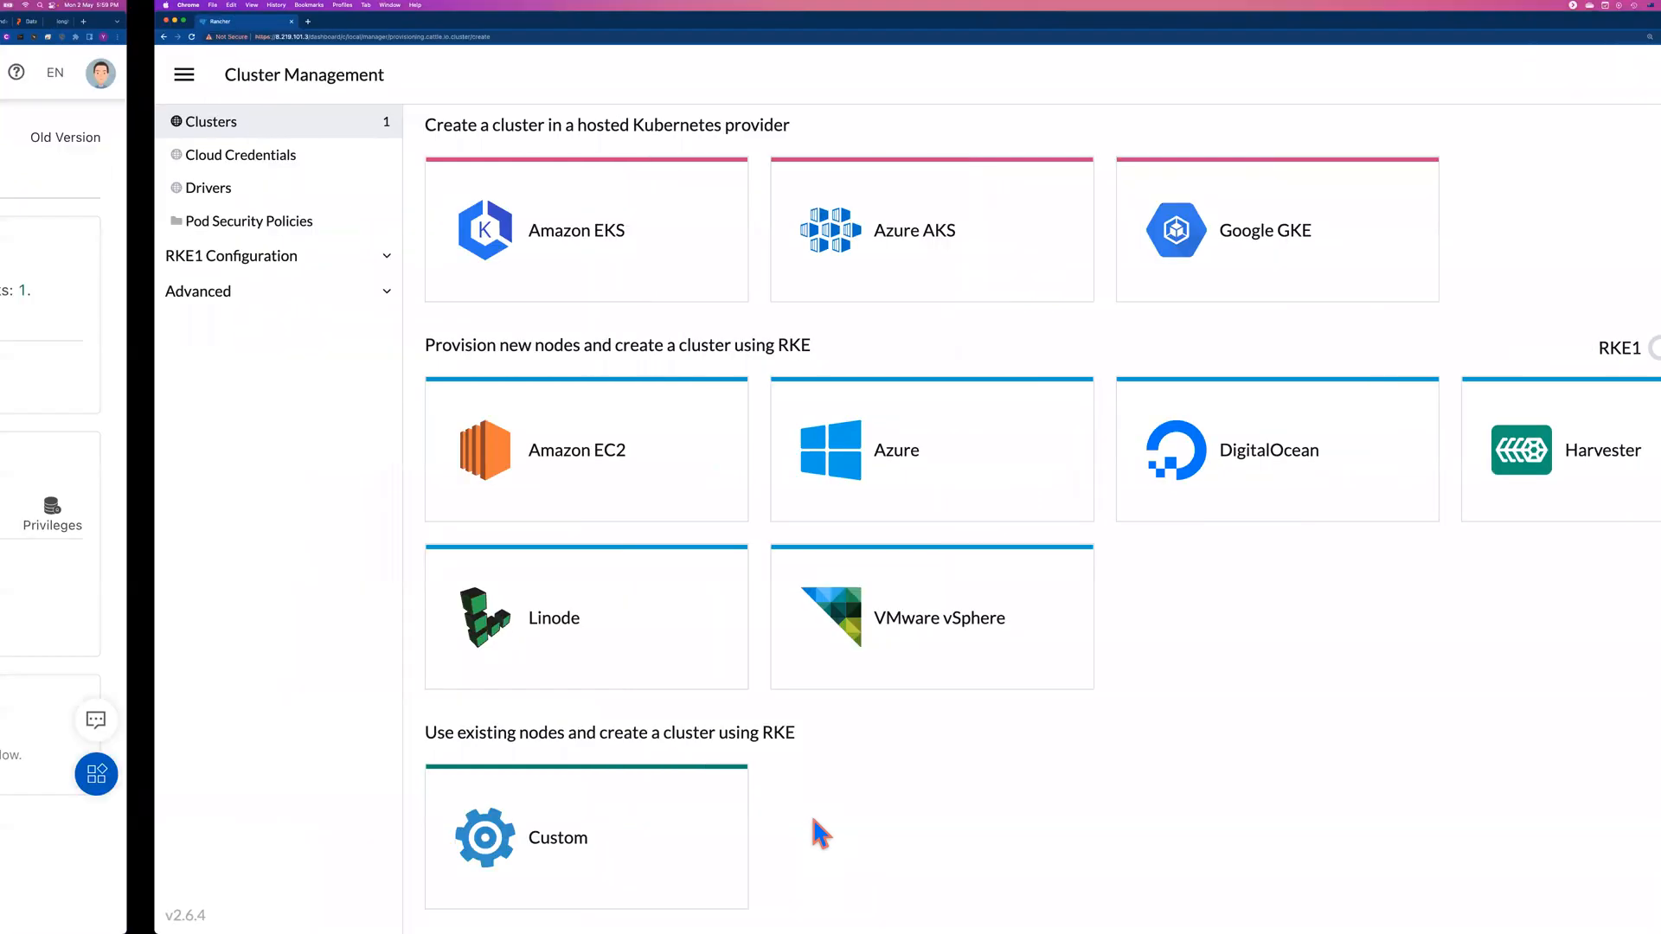